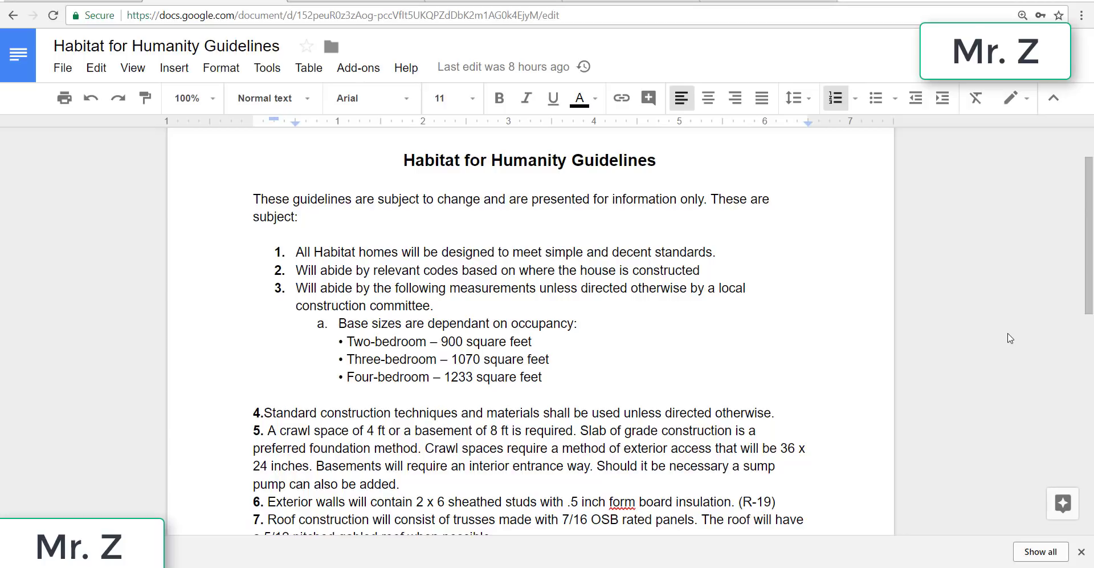
# Switch from the Habitat for Humanity guidelines to Revit and create a new project from the Architectural Template
pyautogui.click(386, 359)
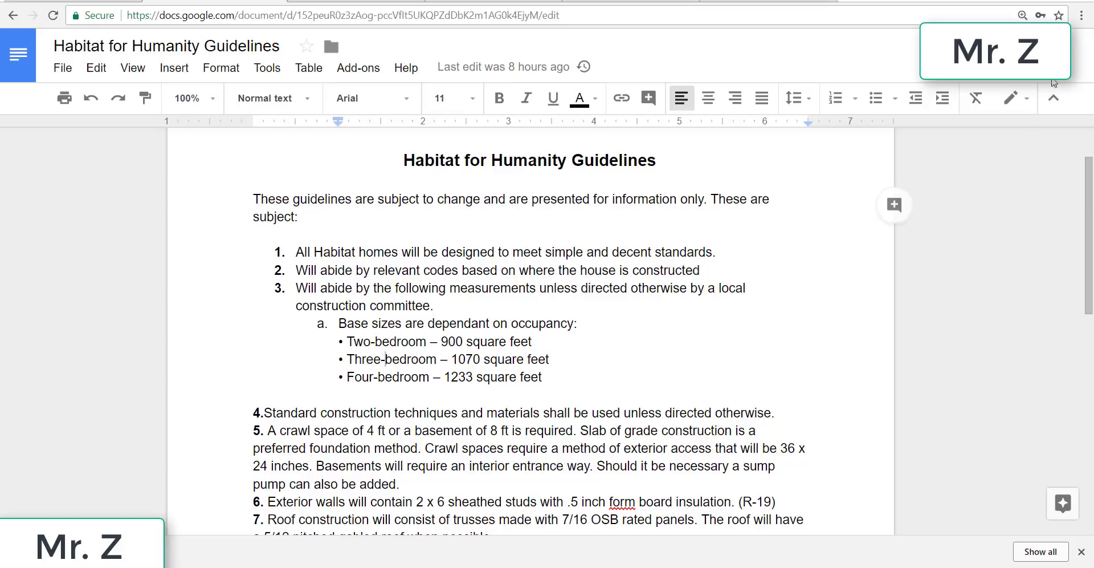
pyautogui.hotkey('alt', 'Tab')
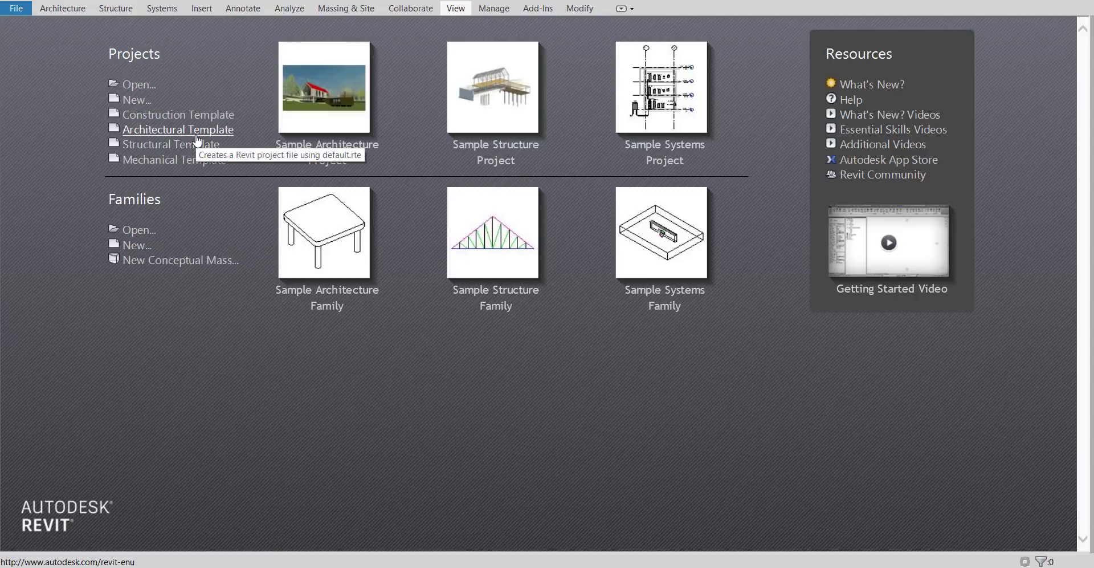
pyautogui.click(17, 8)
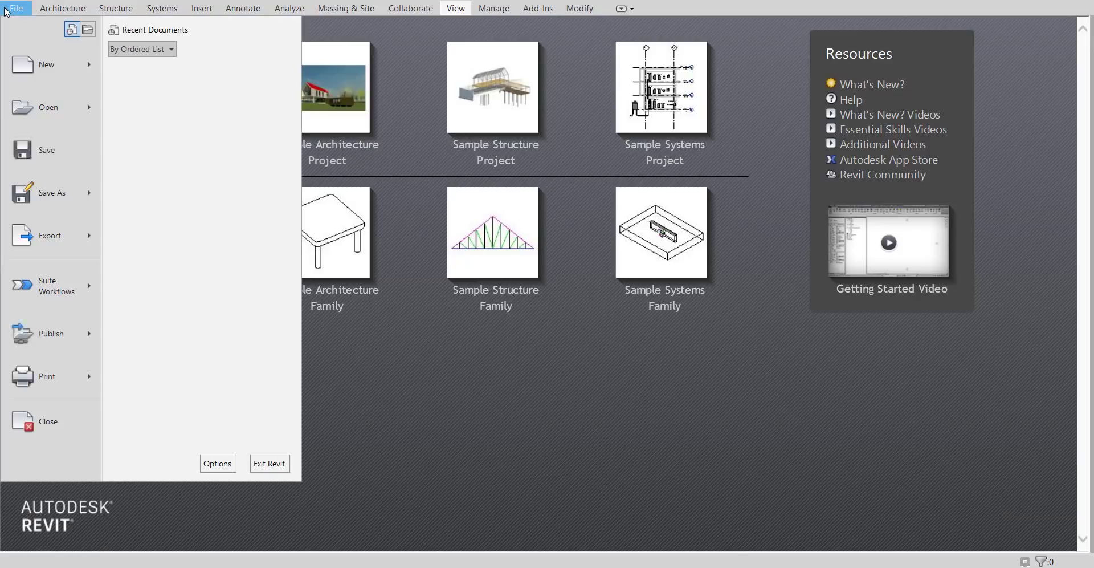
pyautogui.click(25, 63)
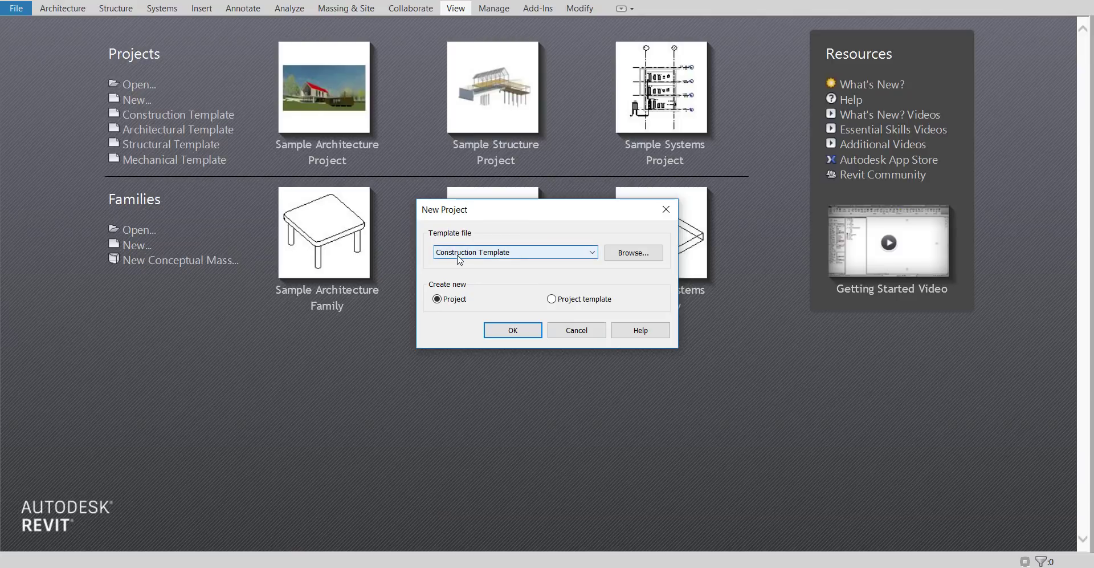
pyautogui.click(521, 252)
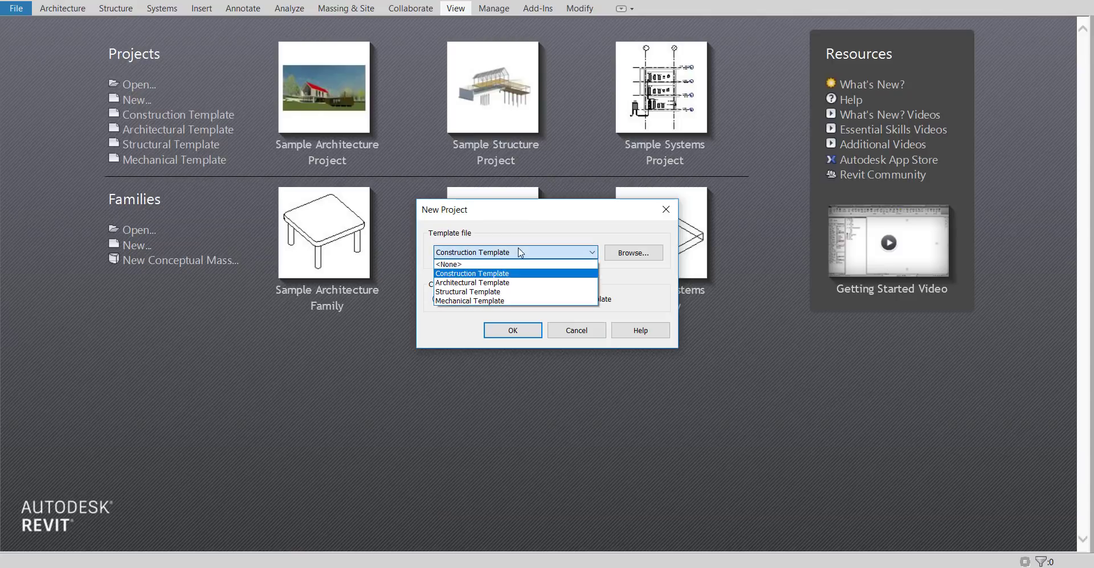
pyautogui.click(503, 284)
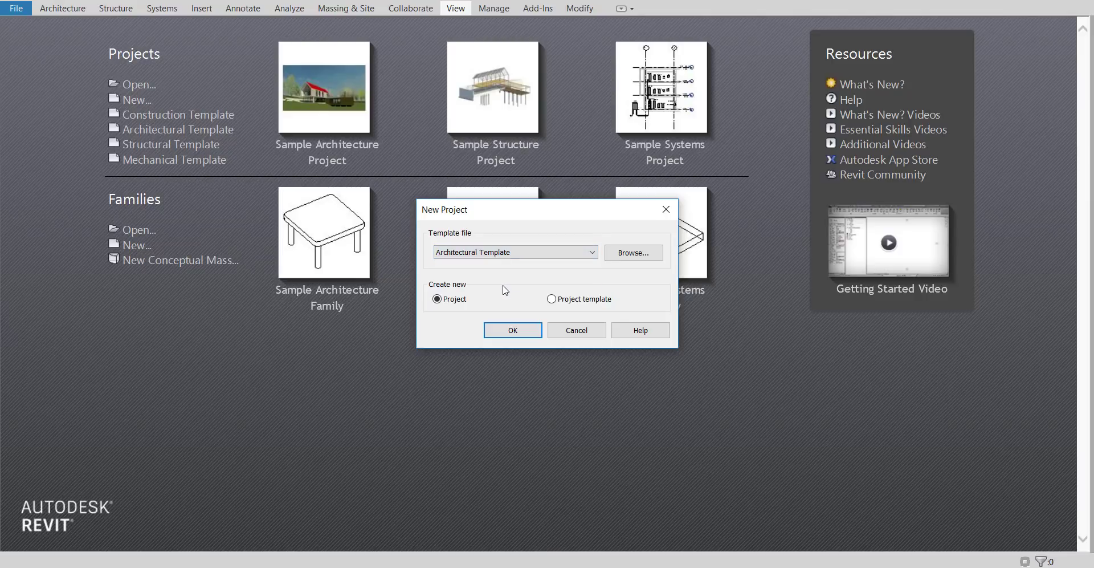
pyautogui.click(533, 334)
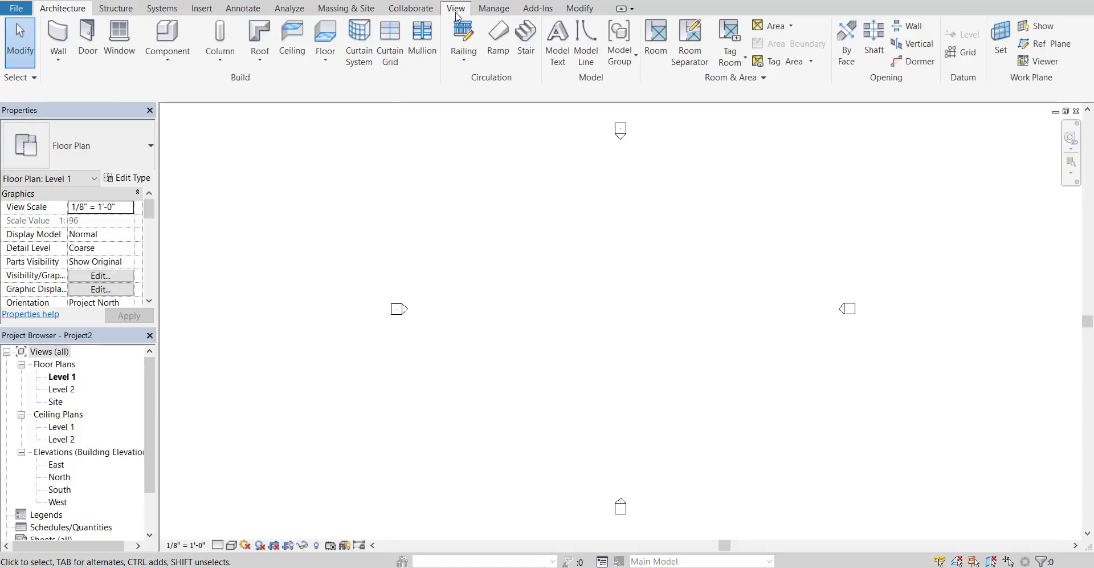
# Examine which user interface elements, such as the Project Browser and Properties palette, are enabled
pyautogui.click(456, 8)
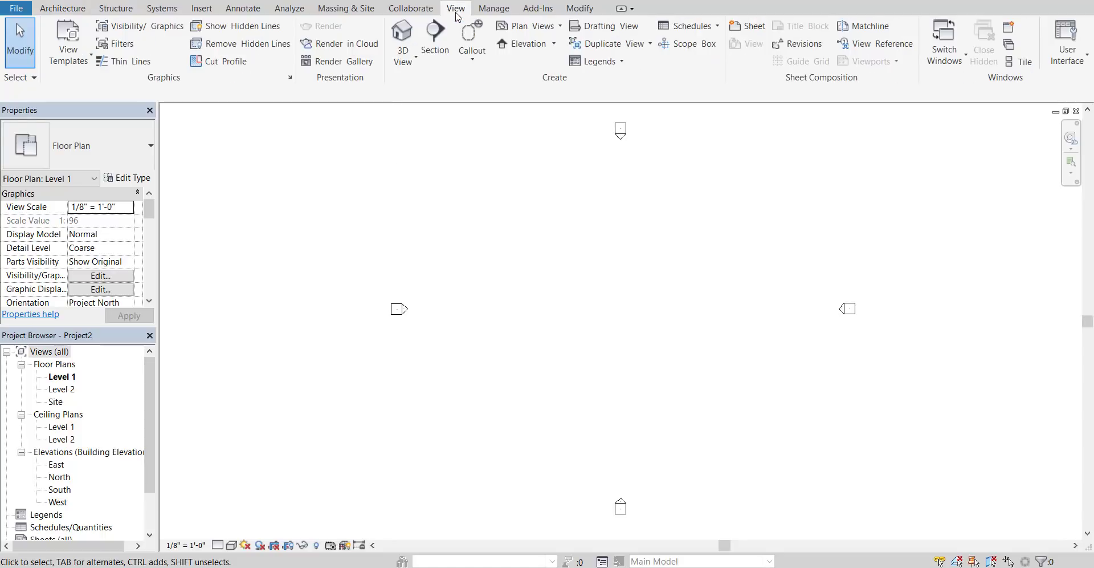
pyautogui.click(1068, 64)
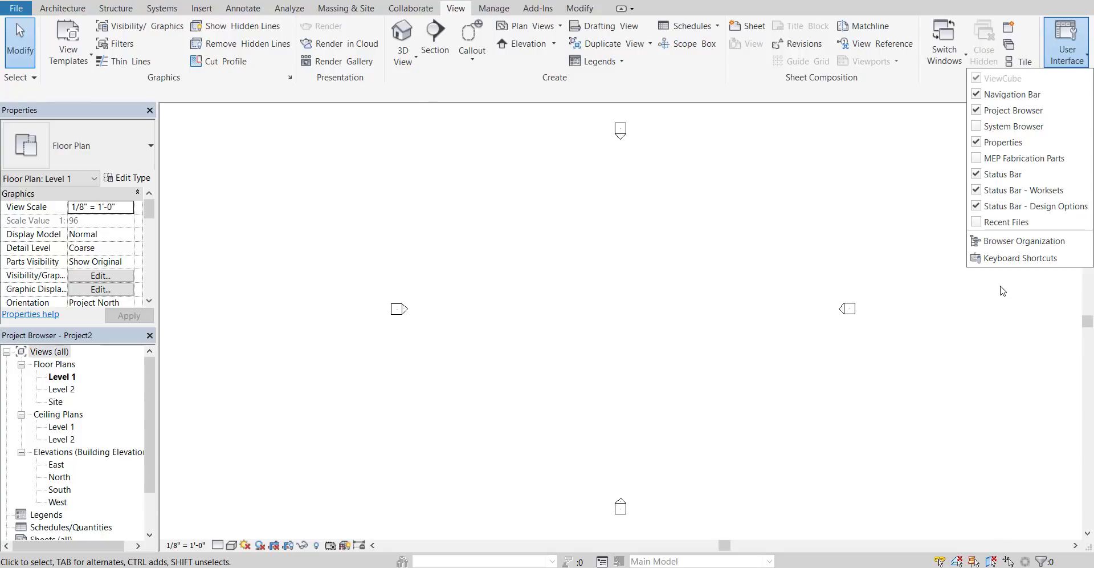
pyautogui.click(832, 200)
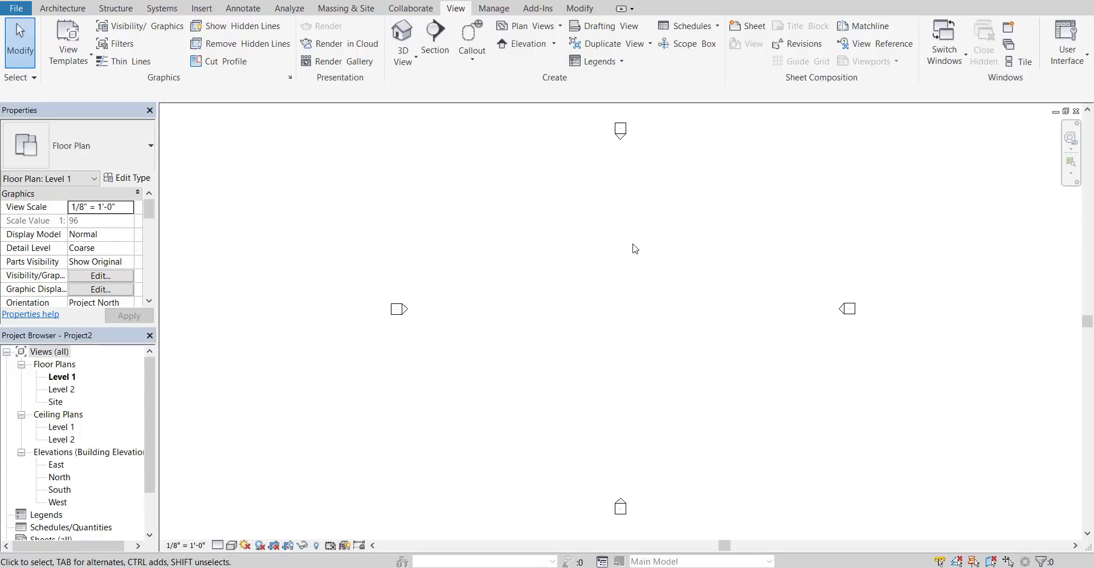
# Undock the Properties palette into the drawing area and dock it back above the Project Browser
pyautogui.moveTo(23, 111); pyautogui.dragTo(420, 158)
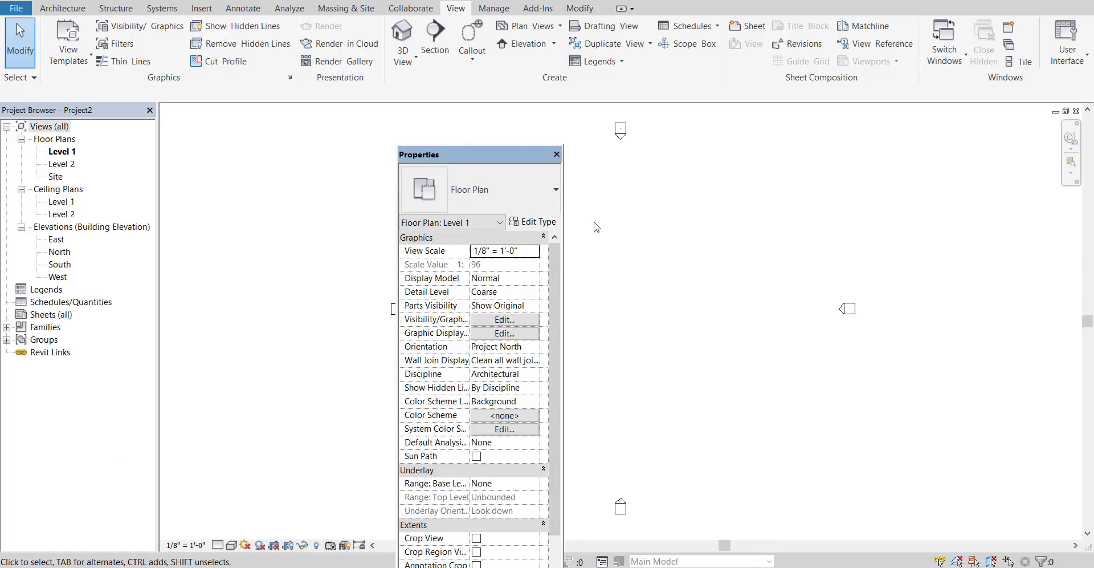
pyautogui.moveTo(499, 160); pyautogui.dragTo(82, 122)
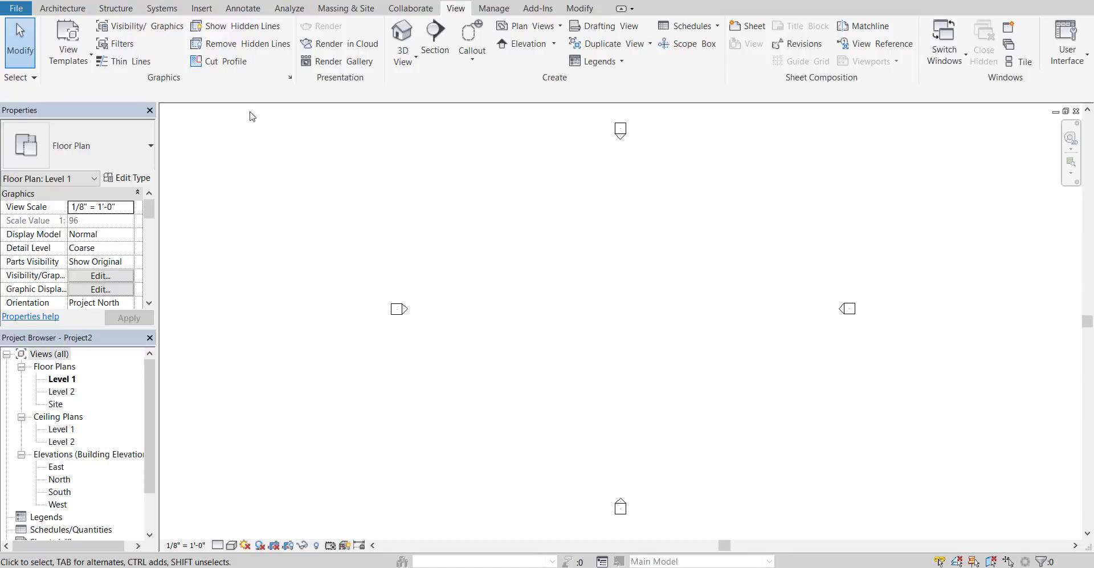
# Draw four chained Generic - 8" walls on Level 1 as a closed rectangle about 80' wide
pyautogui.click(69, 9)
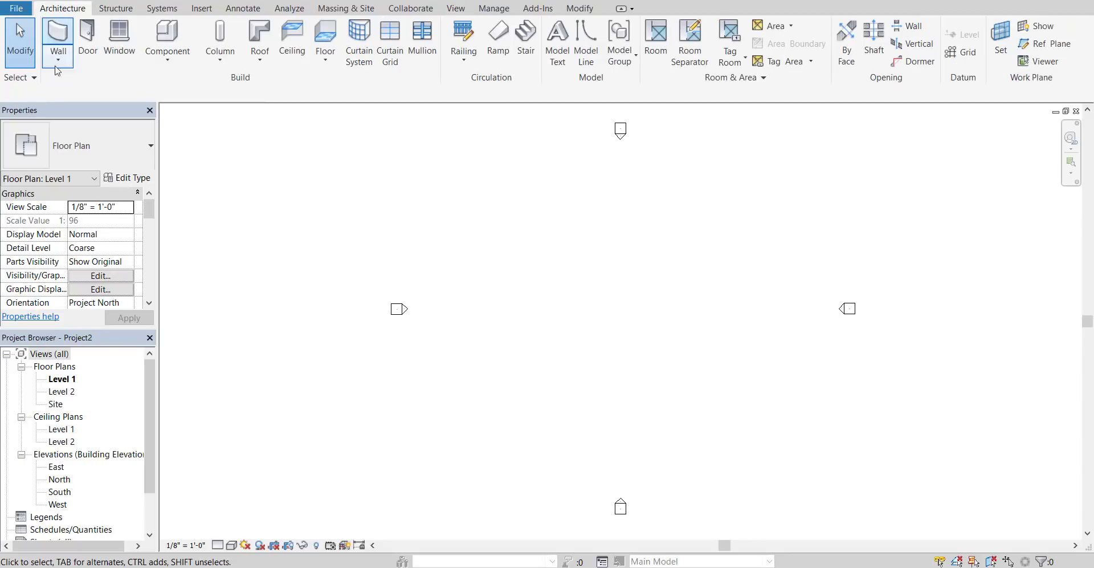
pyautogui.click(67, 40)
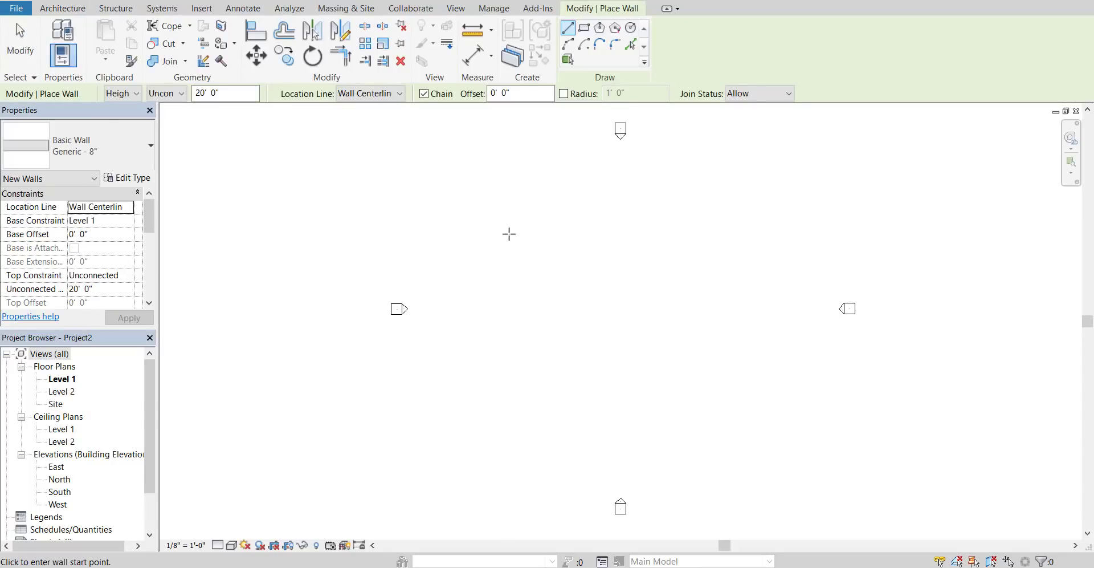
pyautogui.click(503, 233)
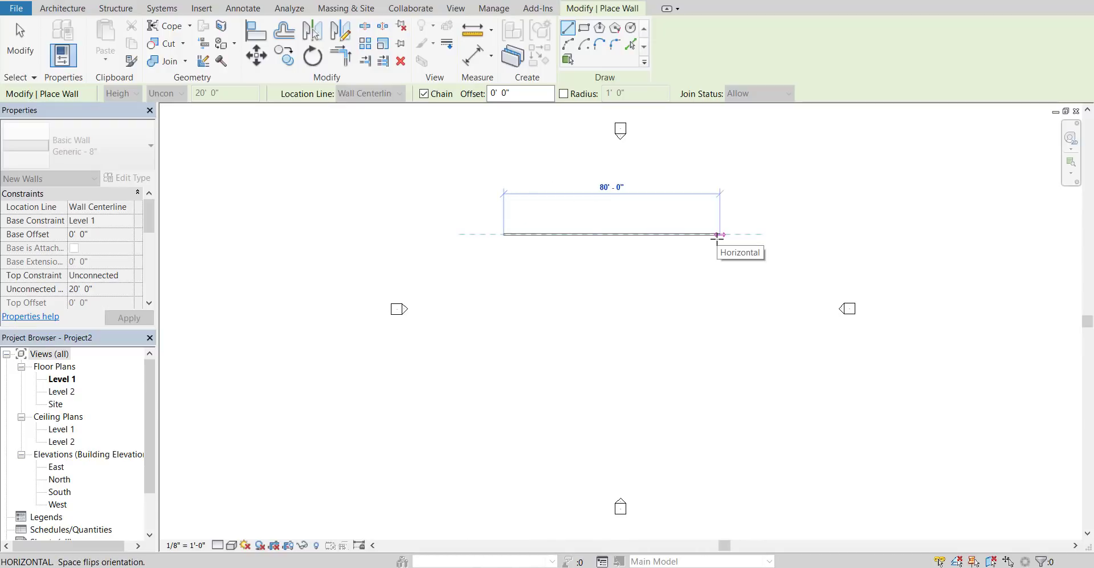
pyautogui.click(718, 234)
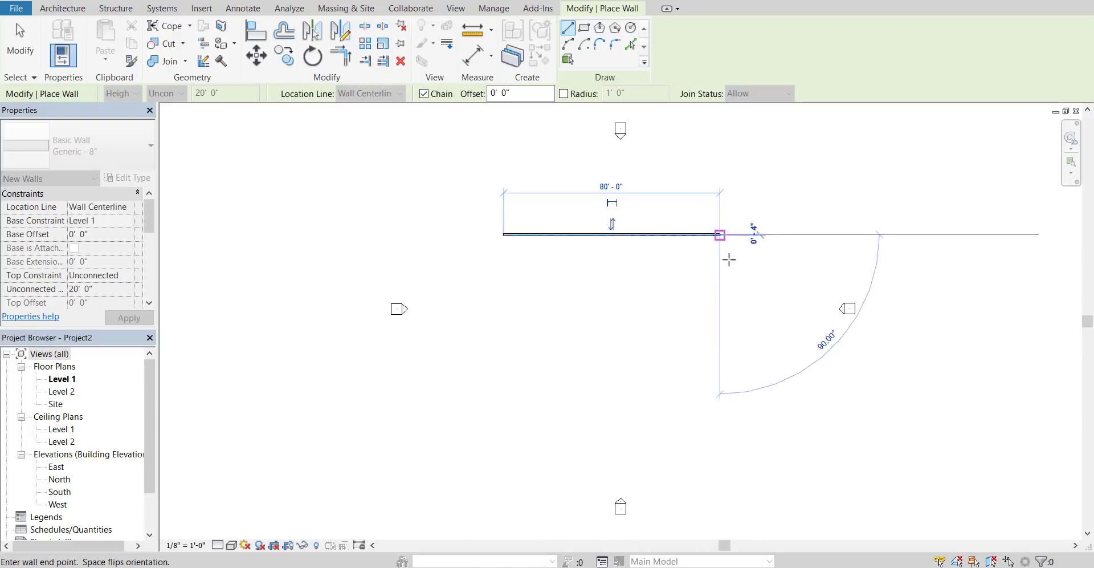
pyautogui.click(717, 355)
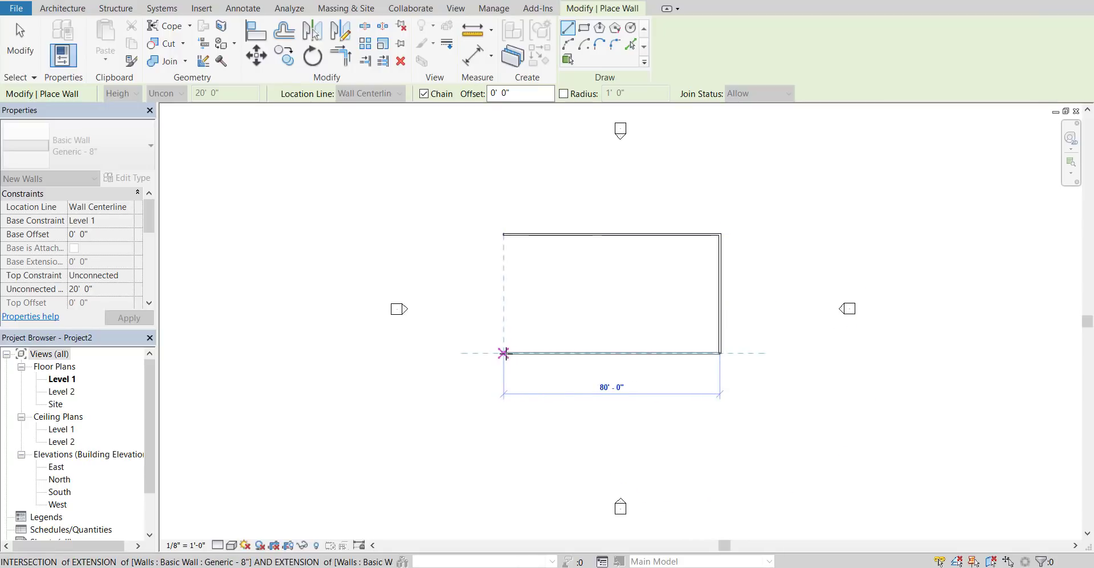
pyautogui.click(503, 353)
pyautogui.click(504, 234)
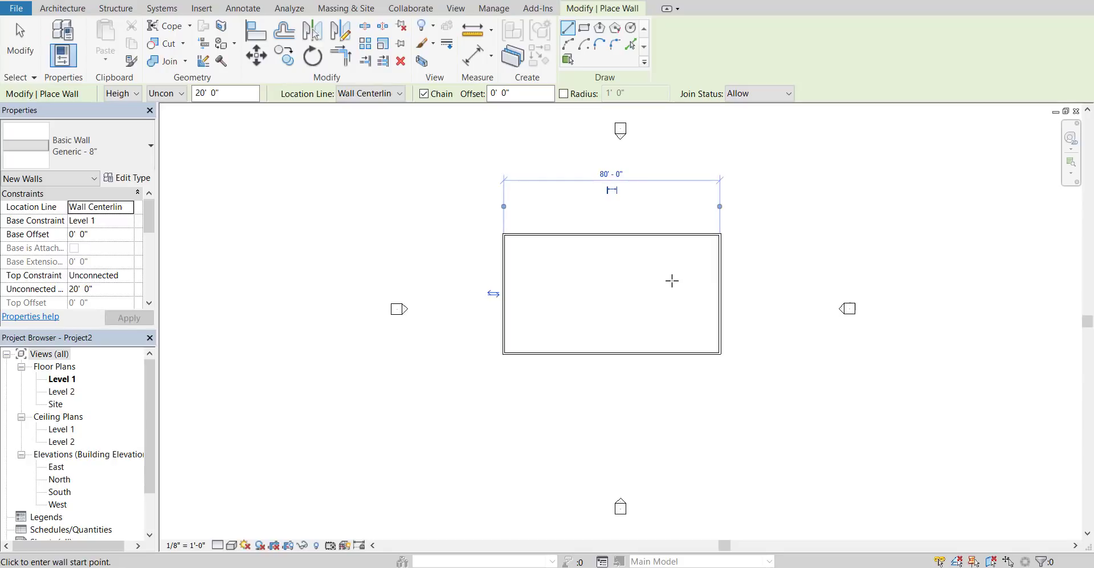
pyautogui.press('Escape')
pyautogui.press('Escape')
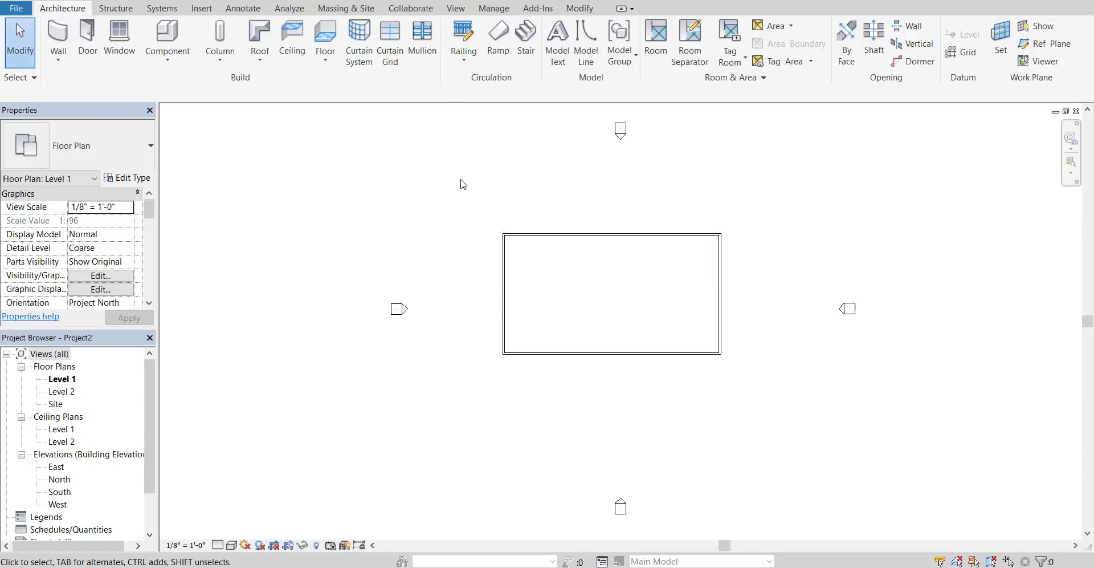
# Delete all four walls of the rectangle
pyautogui.moveTo(460, 178); pyautogui.dragTo(477, 220)
pyautogui.moveTo(457, 165); pyautogui.dragTo(764, 402)
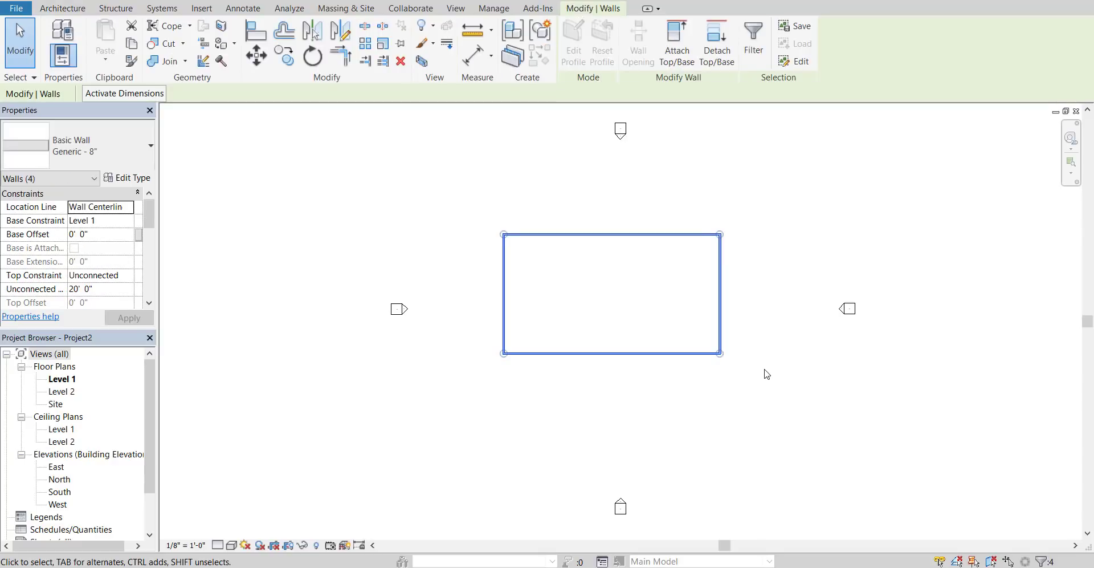
pyautogui.press('Delete')
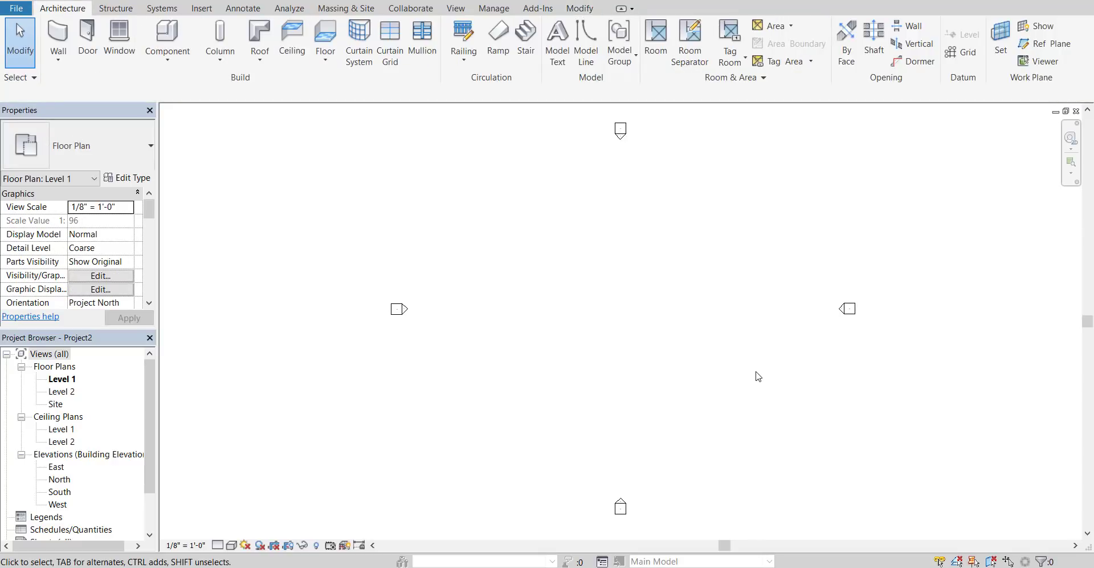
# Draw a rectangle of Generic - 8" walls about 68' by 36' between the elevation markers, with an unconnected height of 10'
pyautogui.click(56, 38)
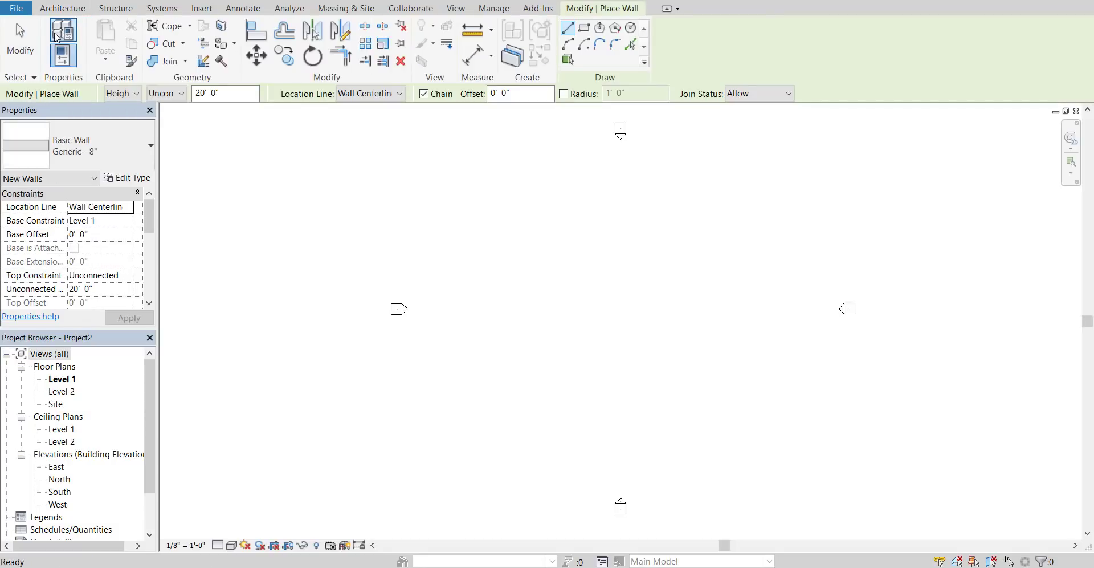
pyautogui.click(585, 30)
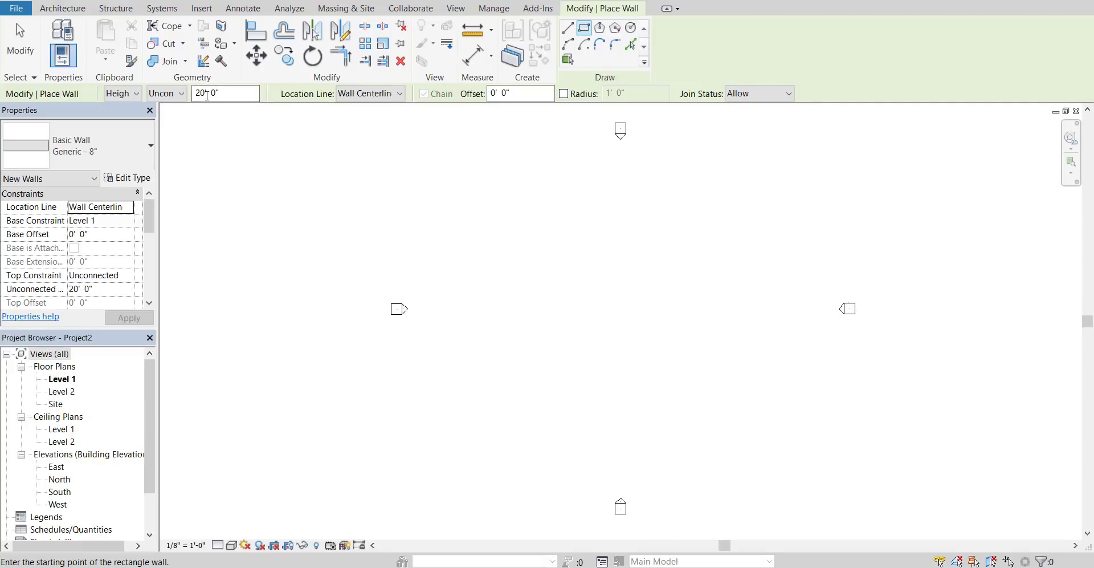
pyautogui.click(177, 103)
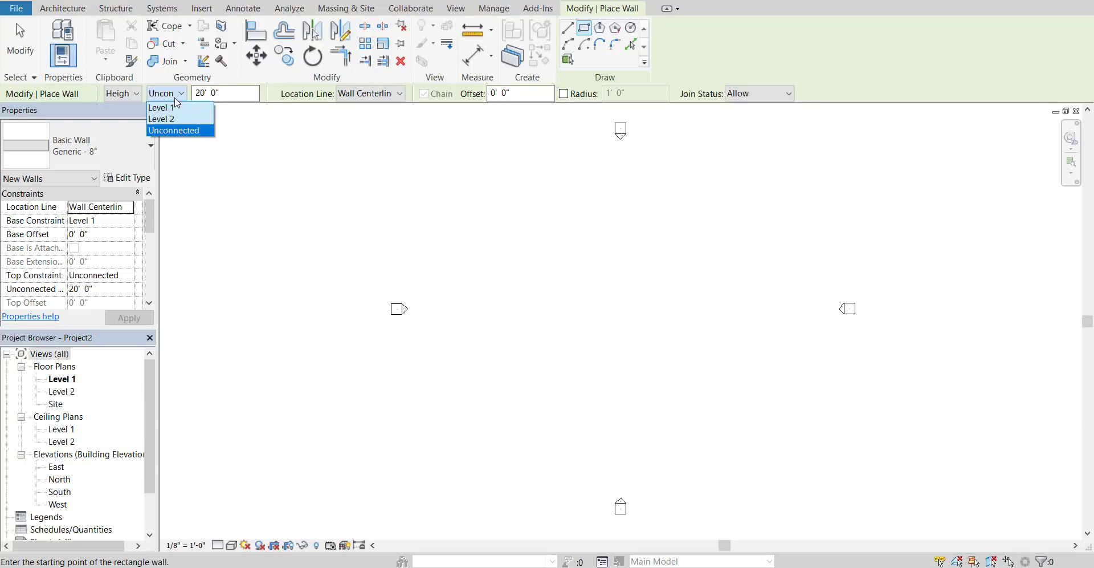
pyautogui.click(178, 101)
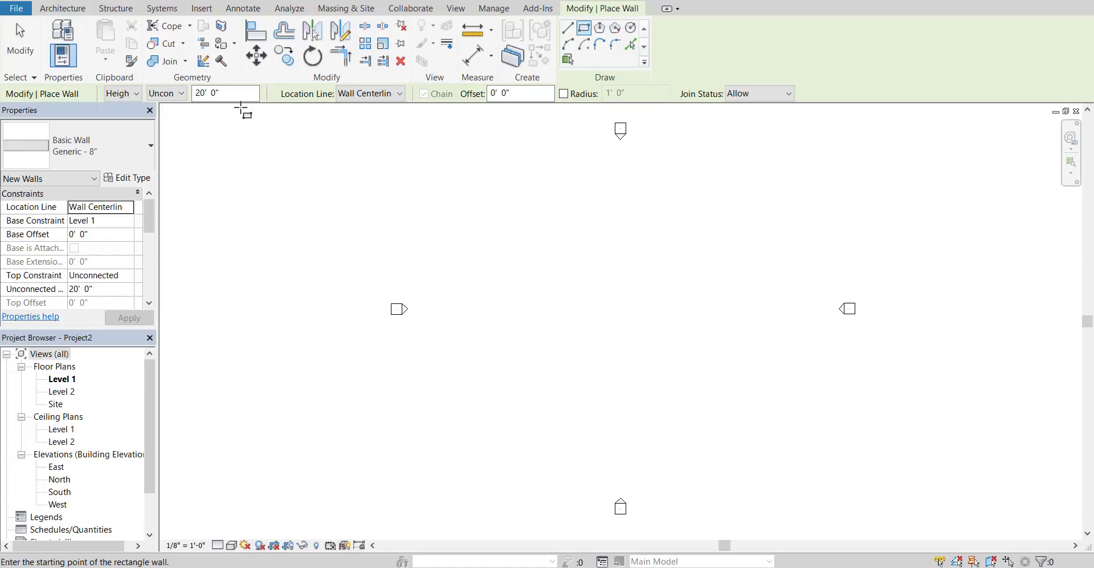
pyautogui.click(228, 93)
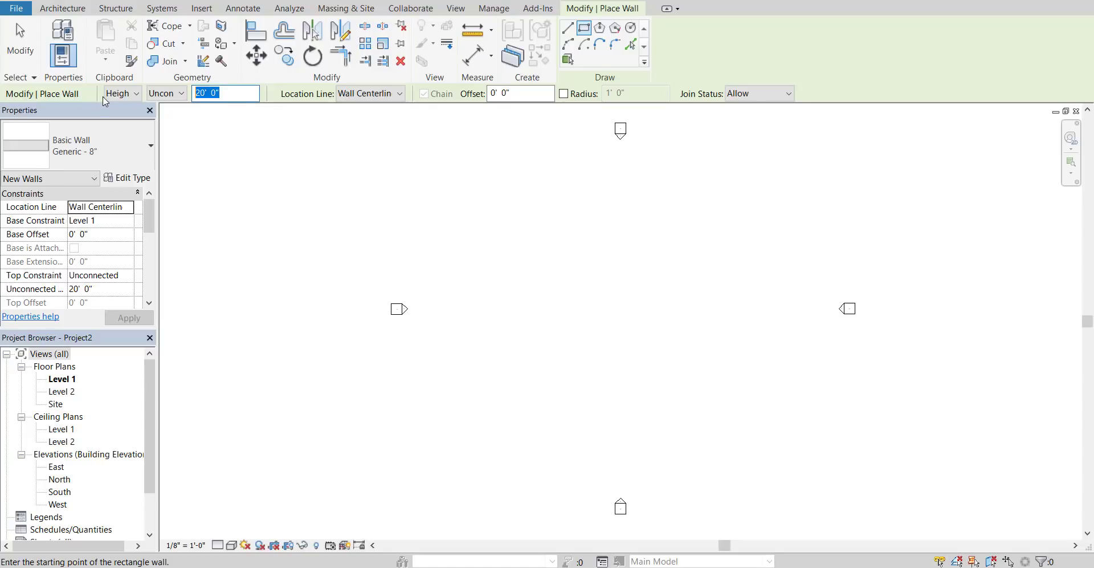
pyautogui.write('10')
pyautogui.press('Return')
pyautogui.click(514, 237)
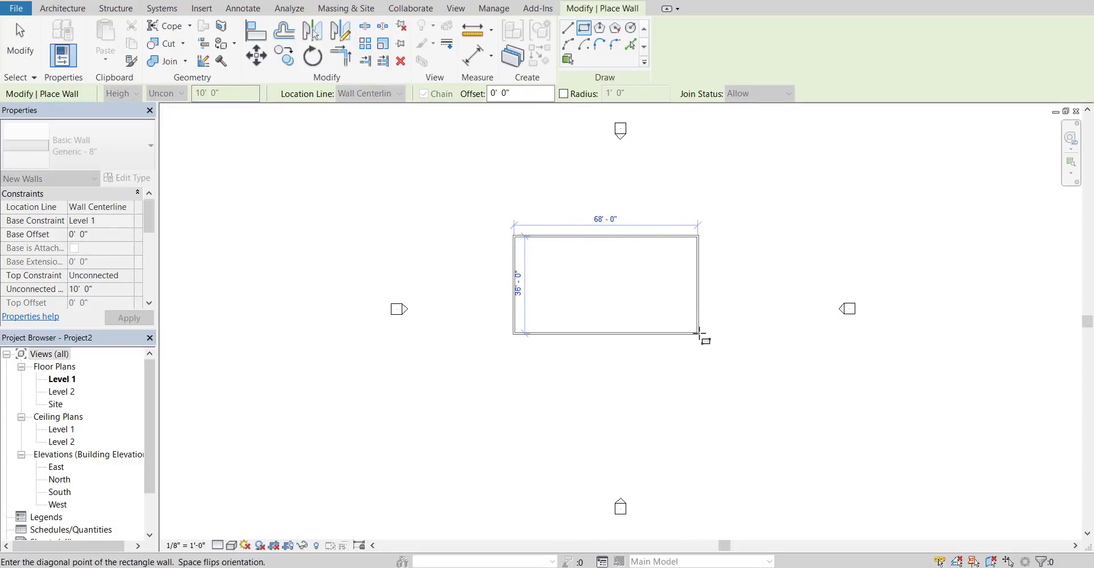
pyautogui.click(698, 334)
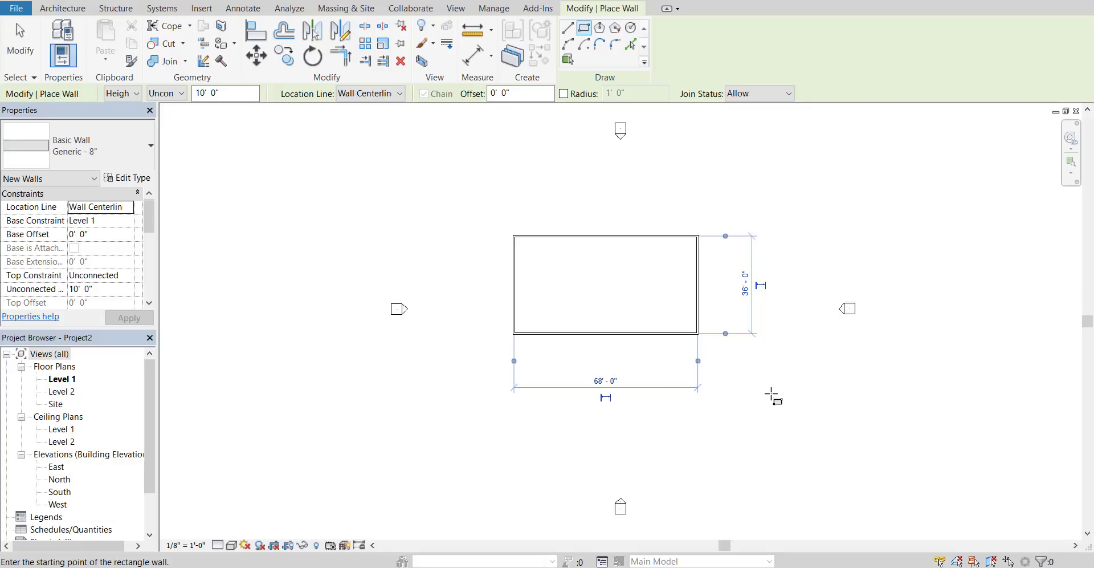
pyautogui.press('Escape')
pyautogui.press('Escape')
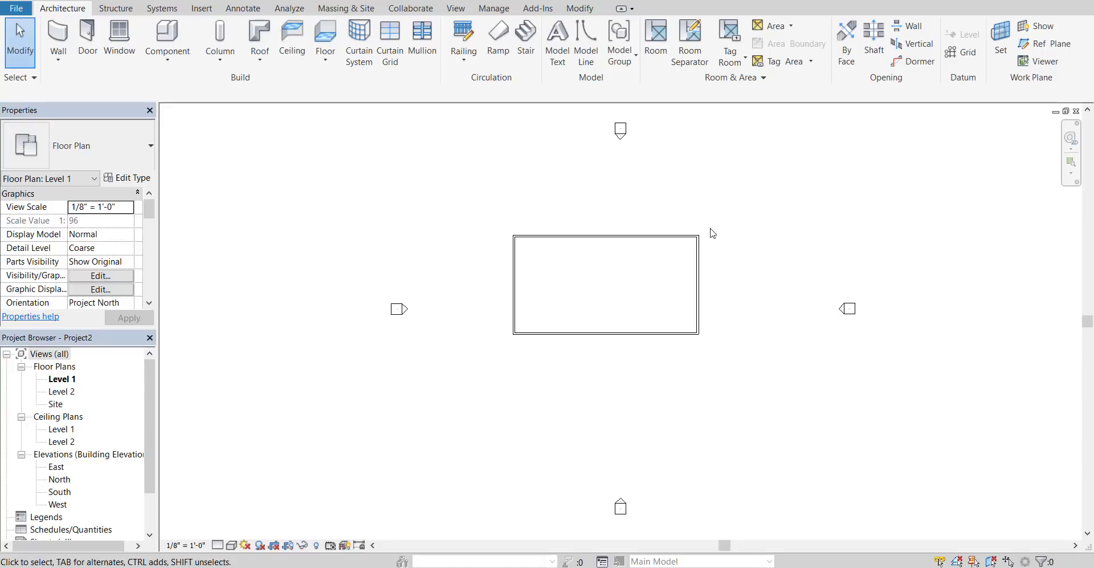
# Zoom and pan the Level 1 plan so the wall rectangle is centred and fills most of the drawing area
pyautogui.scroll(3, 704, 264)
pyautogui.scroll(-2, 703, 263)
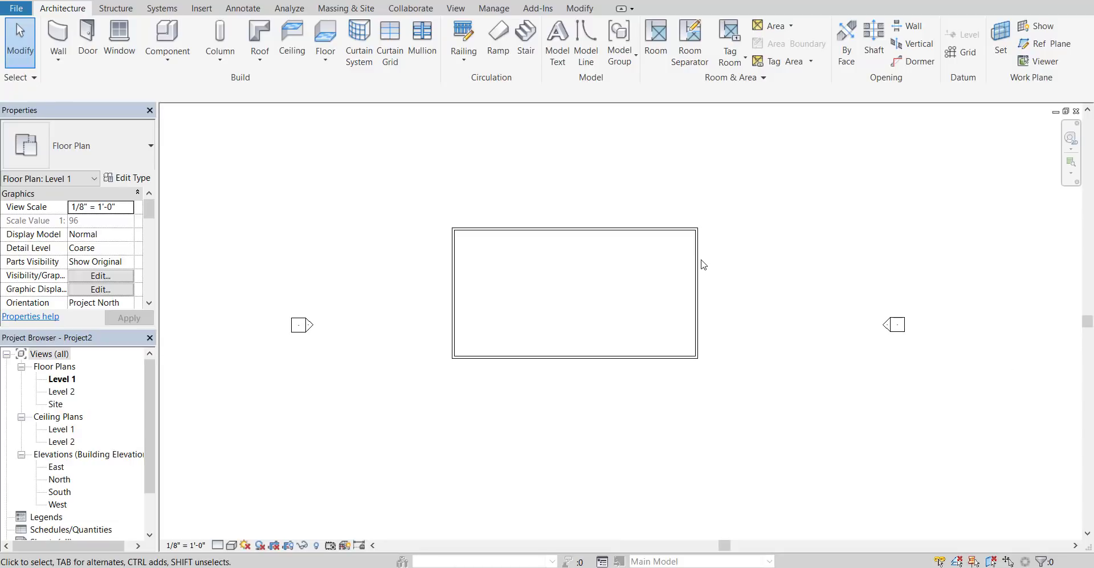
pyautogui.scroll(3, 704, 263)
pyautogui.scroll(-3, 704, 263)
pyautogui.scroll(3, 653, 273)
pyautogui.scroll(-4, 653, 273)
pyautogui.scroll(3, 647, 273)
pyautogui.scroll(1, 632, 268)
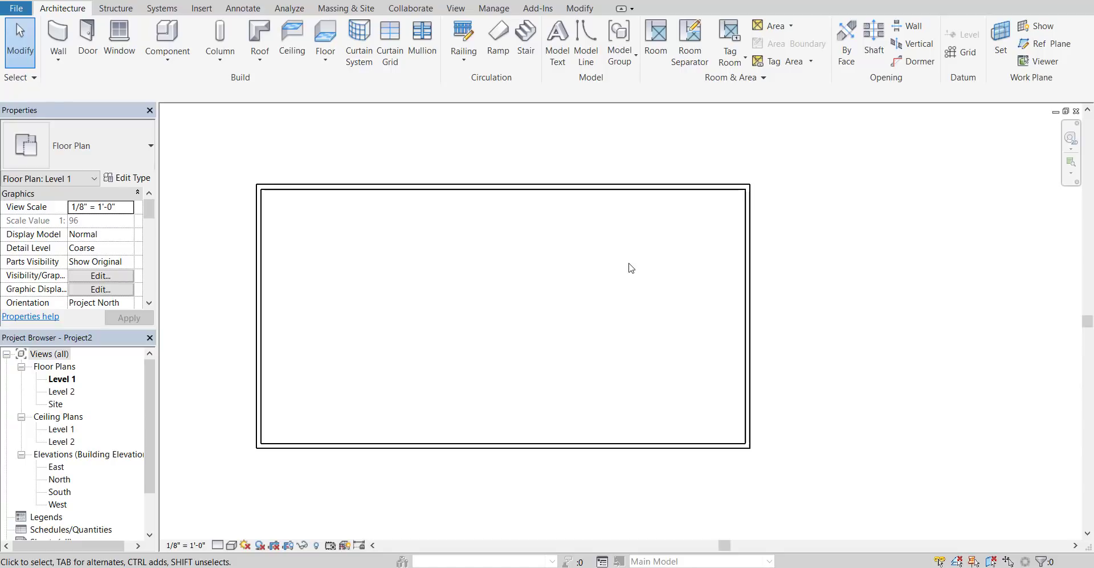
pyautogui.moveTo(618, 259); pyautogui.dragTo(752, 266, button='middle')
pyautogui.moveTo(643, 262); pyautogui.dragTo(716, 248, button='middle')
pyautogui.scroll(-1, 689, 244)
pyautogui.scroll(2, 686, 249)
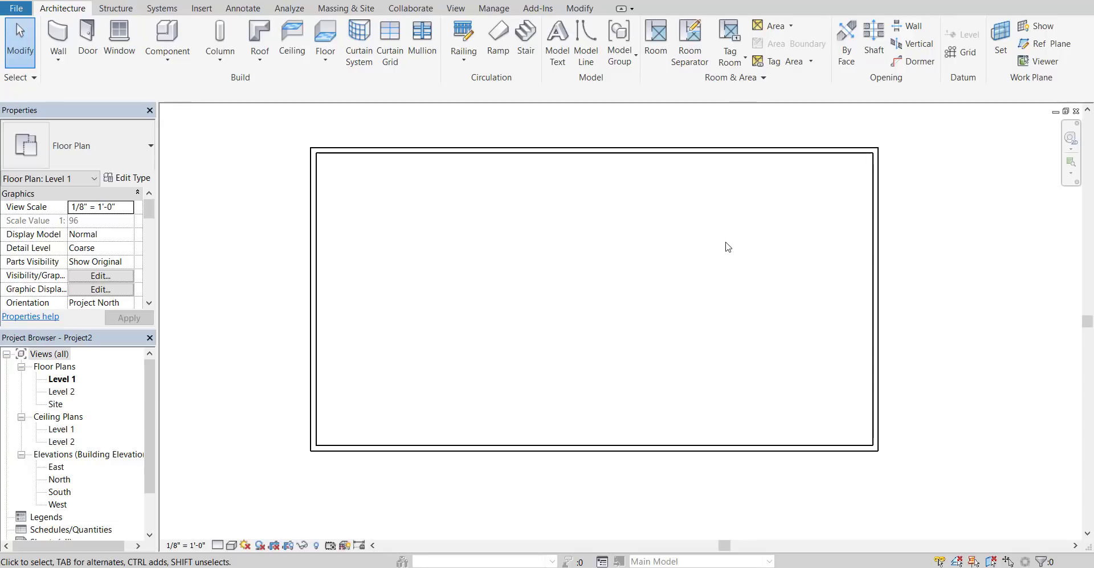
# Move the rectangle's east wall so the overall width is 64'
pyautogui.click(740, 159)
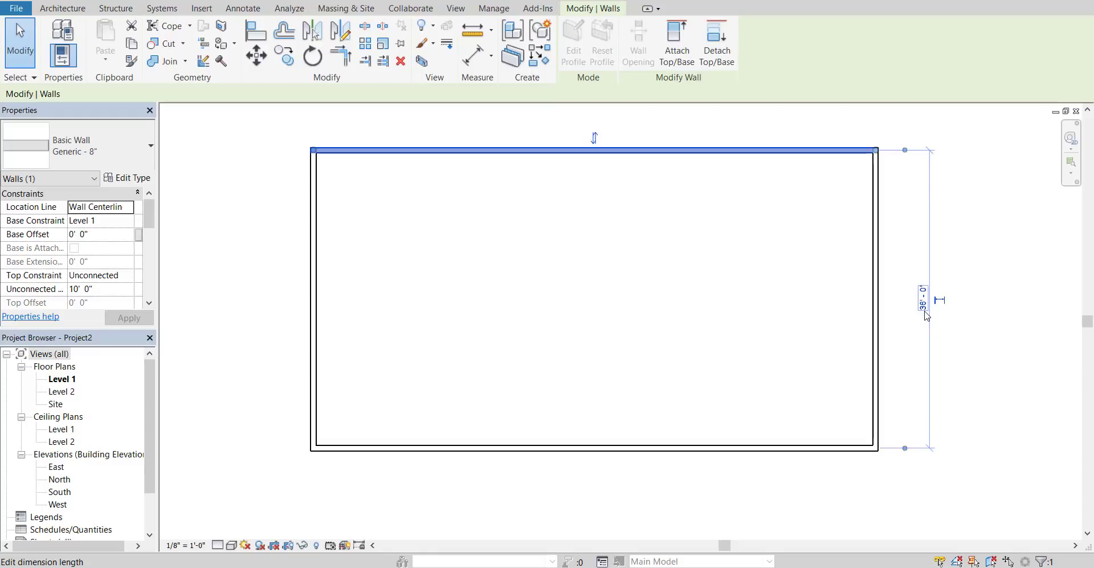
pyautogui.click(876, 310)
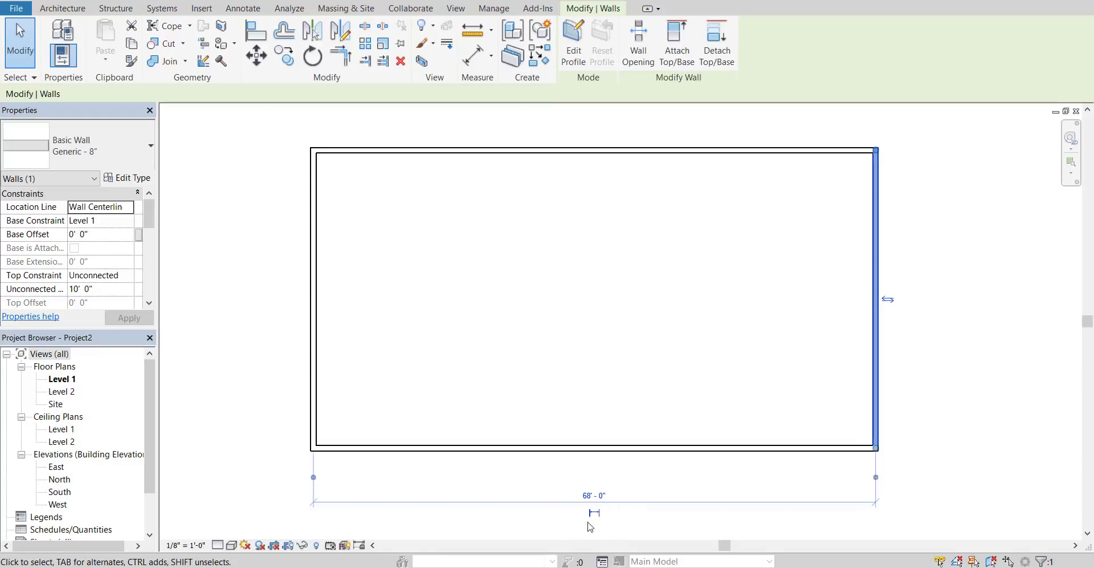
pyautogui.click(595, 496)
pyautogui.click(574, 512)
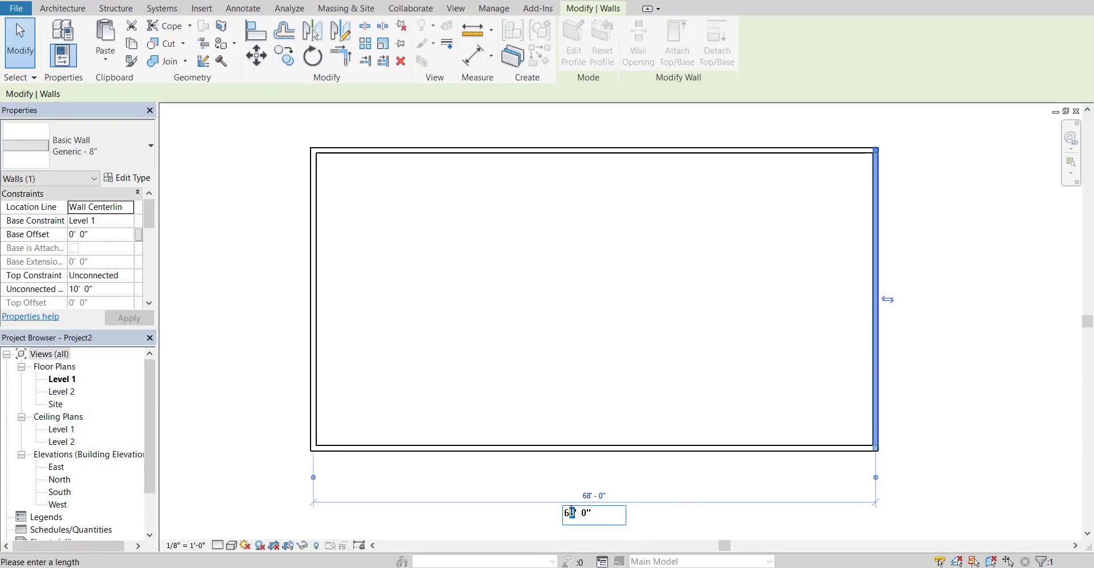
pyautogui.write('4')
pyautogui.press('Return')
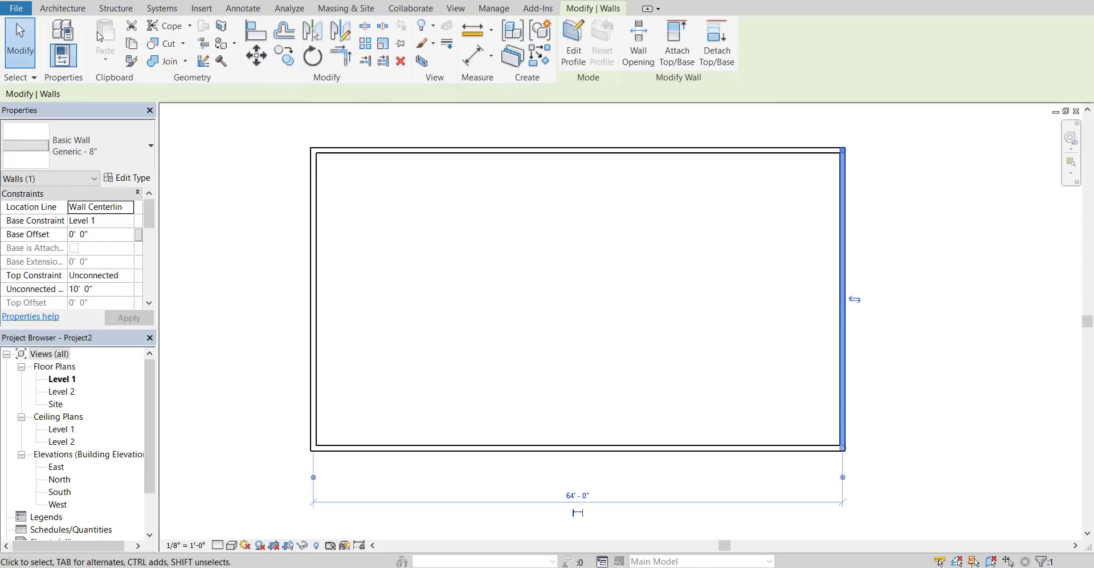
pyautogui.click(71, 9)
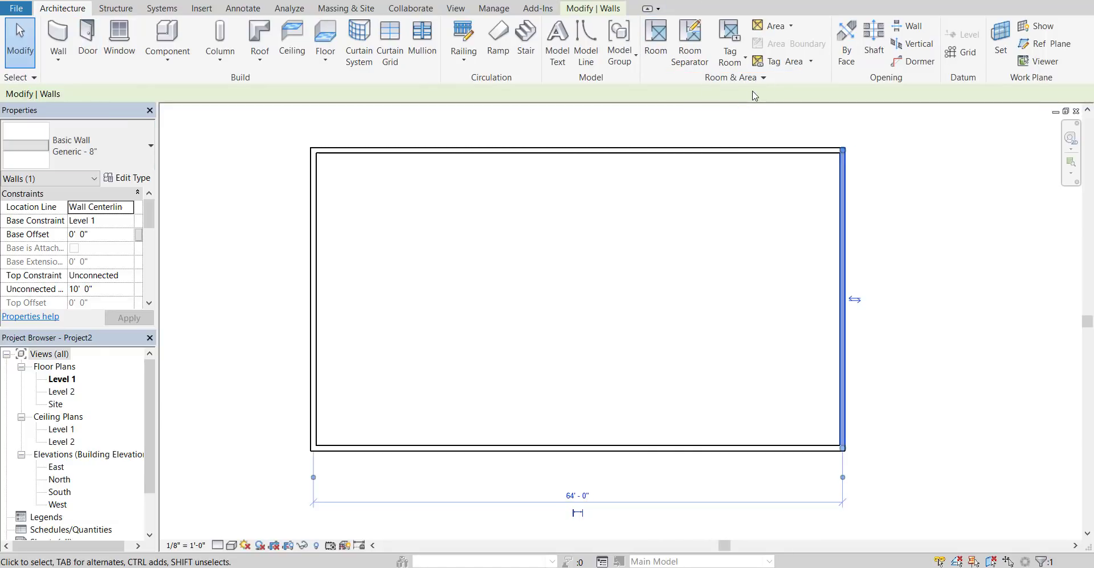
pyautogui.click(790, 26)
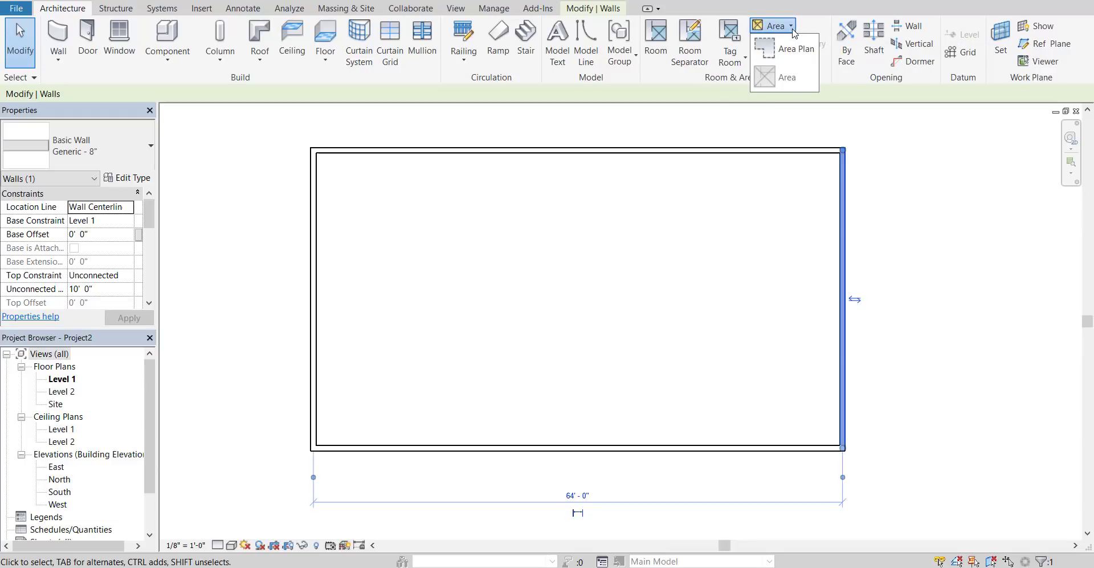
pyautogui.click(789, 58)
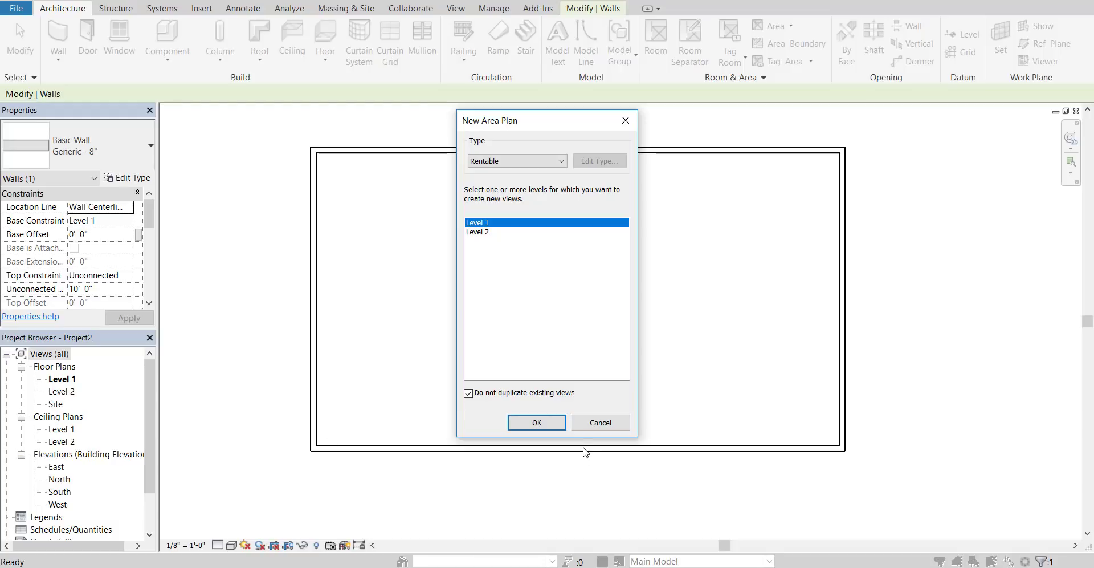
pyautogui.click(587, 426)
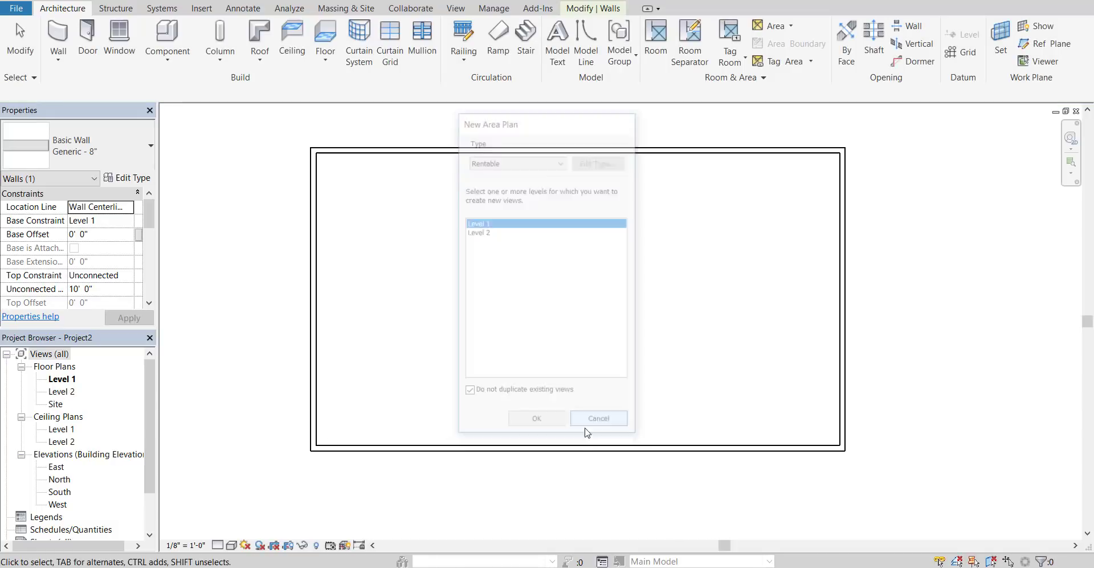
pyautogui.doubleClick(73, 394)
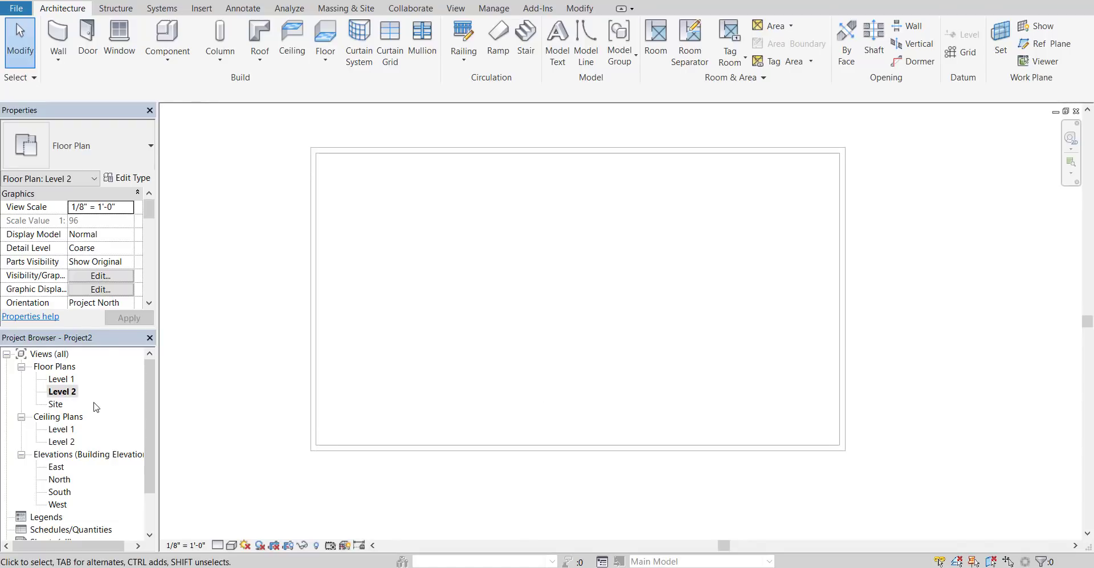
pyautogui.doubleClick(62, 379)
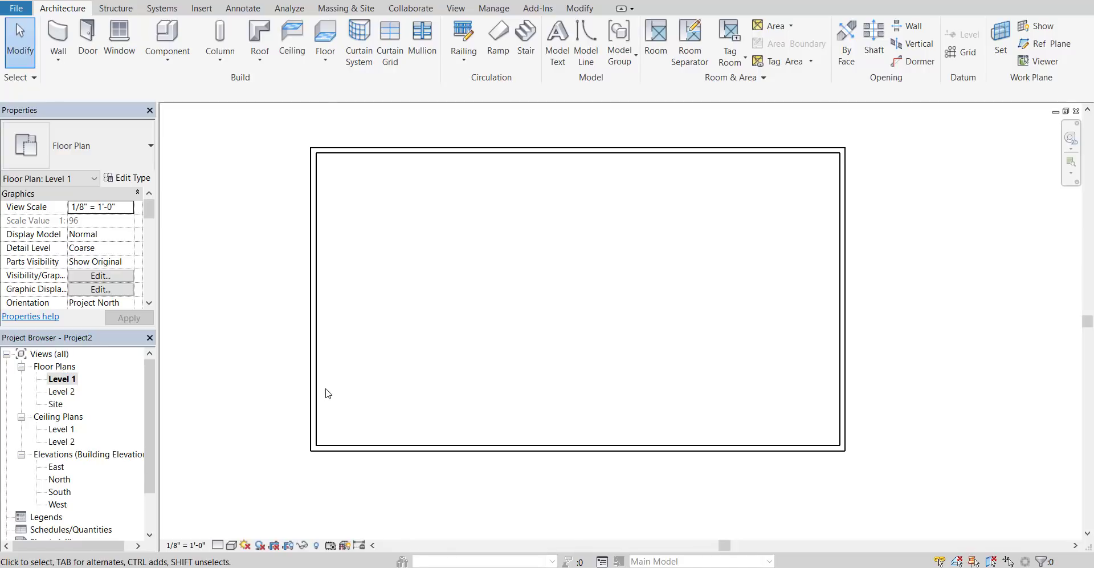
# Create a Rentable area plan for Level 1 with area boundary lines generated automatically from all external walls
pyautogui.click(792, 29)
pyautogui.click(792, 50)
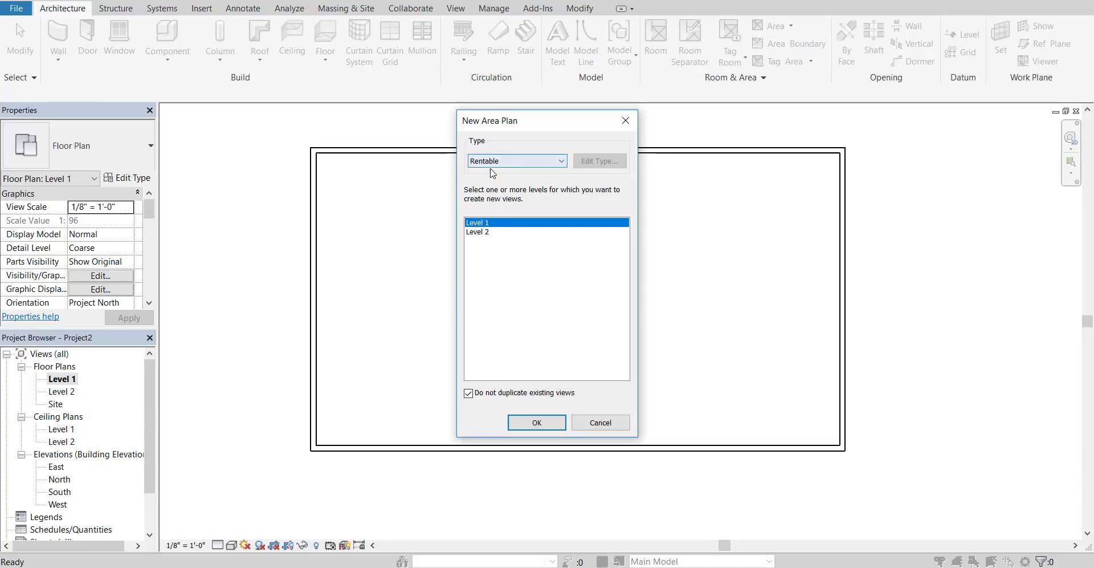
pyautogui.click(530, 423)
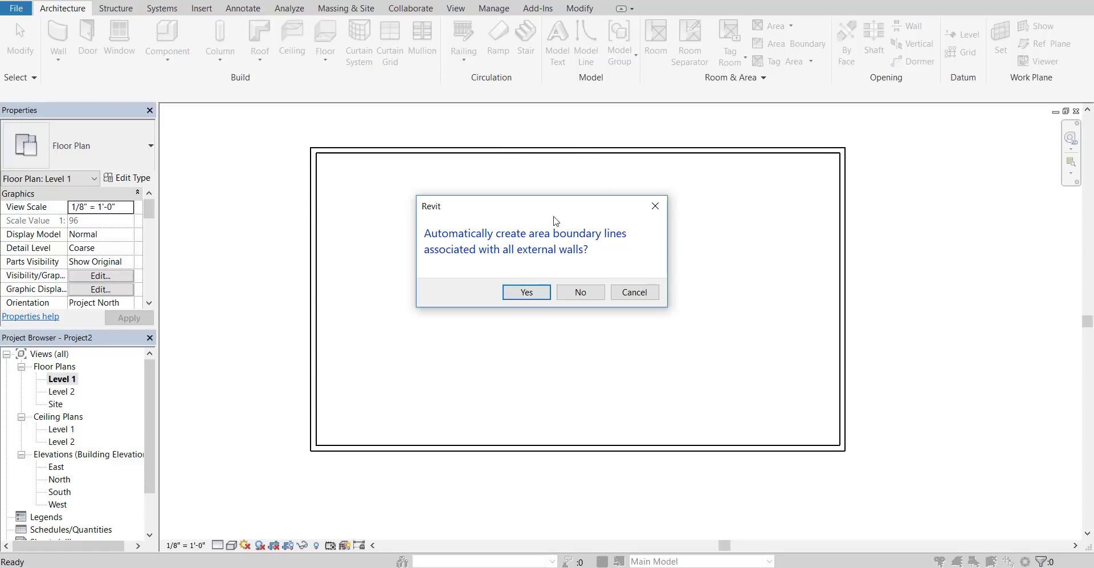
pyautogui.click(517, 292)
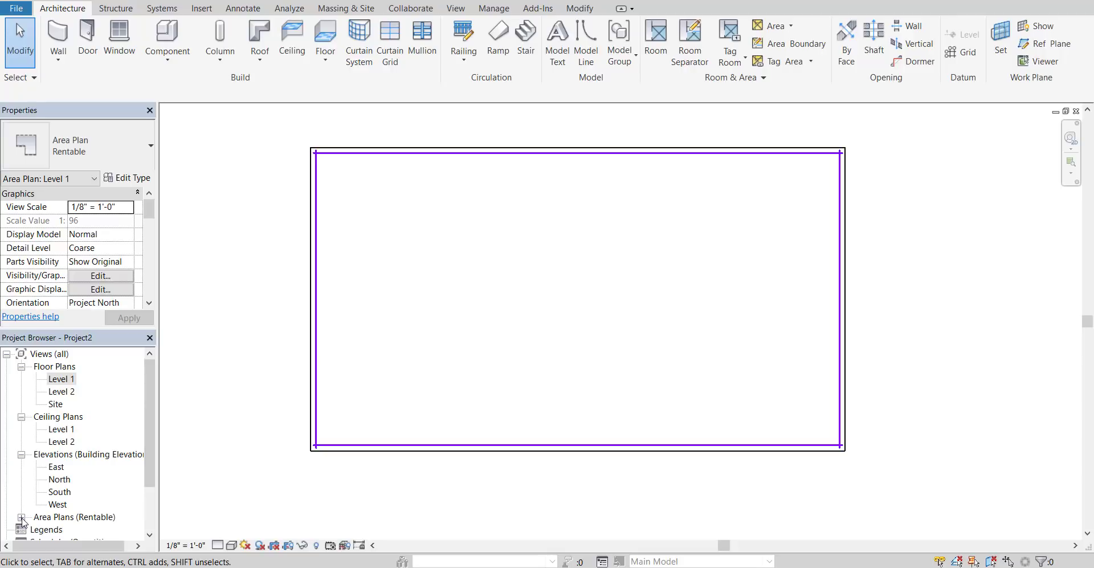
pyautogui.click(22, 519)
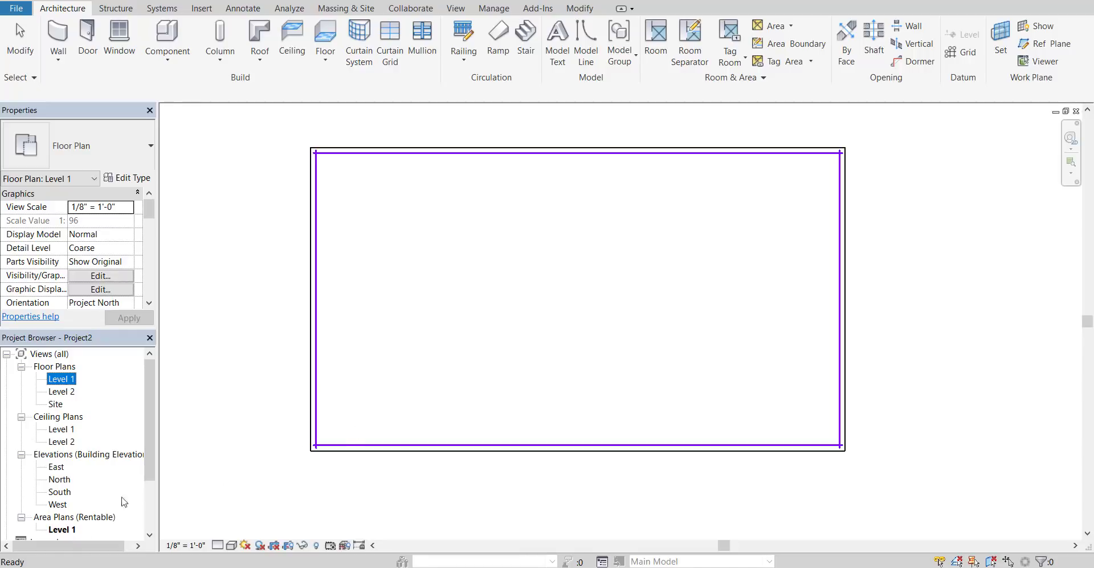
pyautogui.click(254, 368)
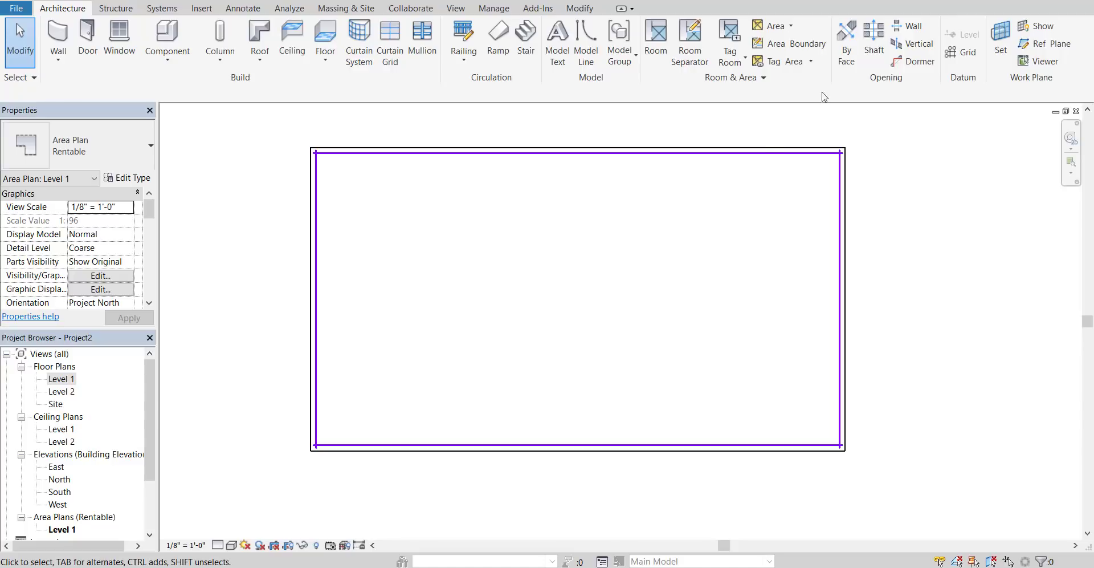
# Place a tagged area inside the wall rectangle on the Level 1 area plan
pyautogui.click(790, 26)
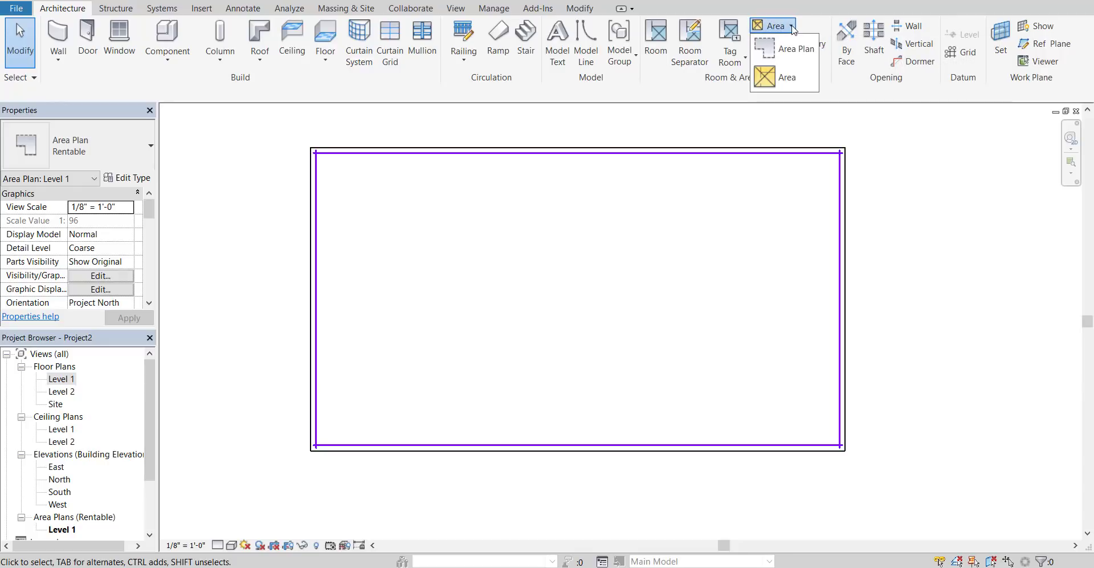
pyautogui.click(786, 80)
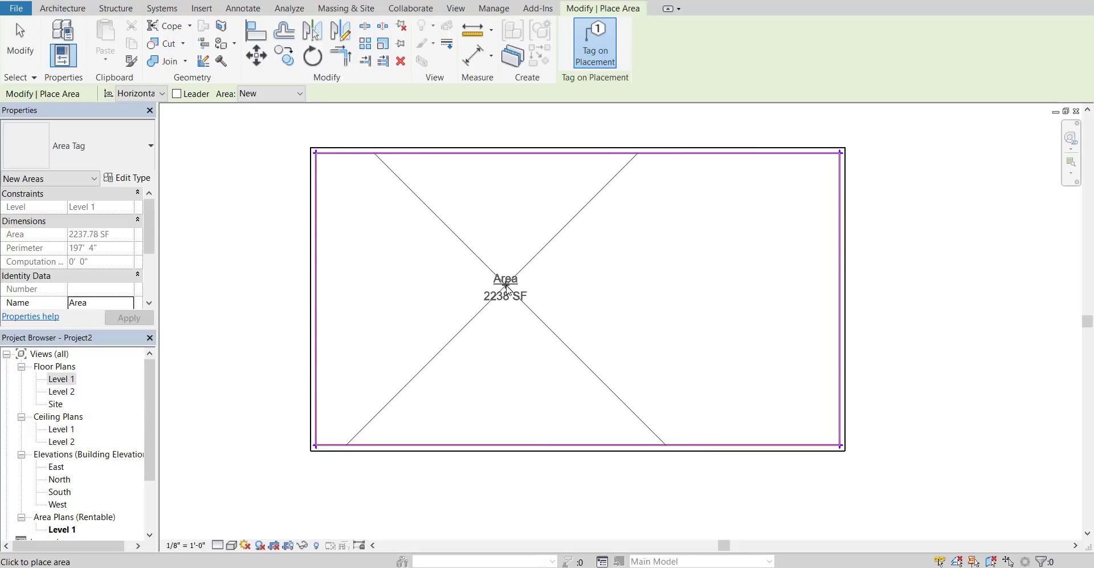
pyautogui.click(504, 288)
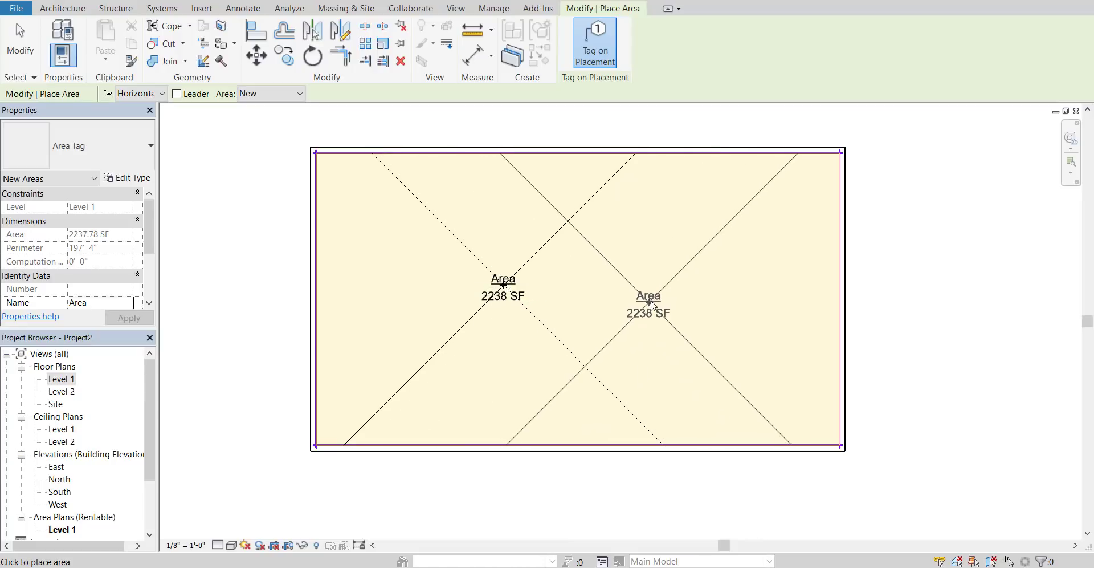
pyautogui.press('Escape')
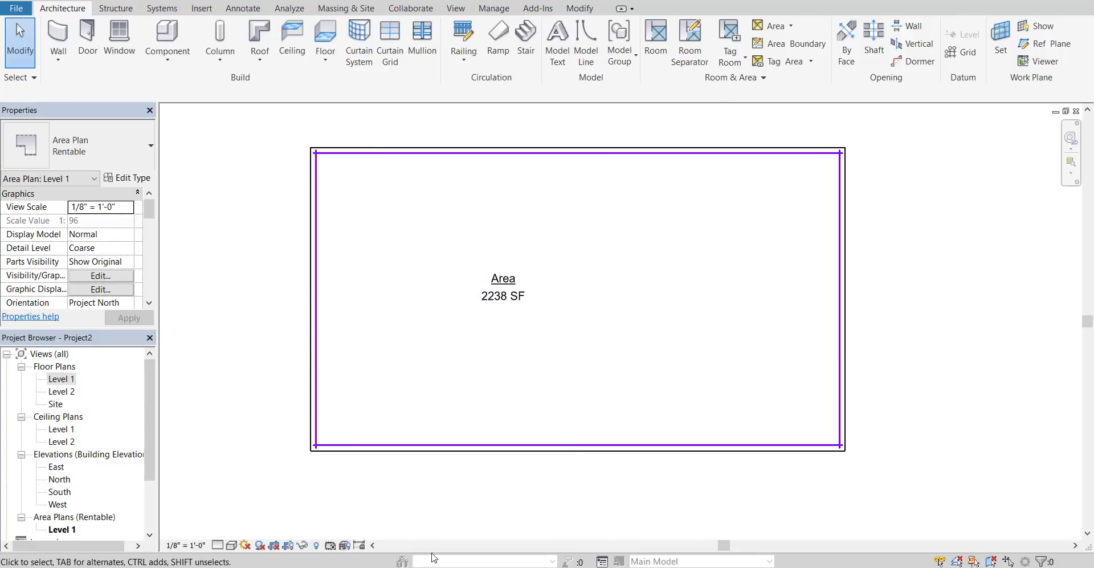
# Nudge the east wall inward step by step until the rectangle is 44' wide
pyautogui.click(850, 416)
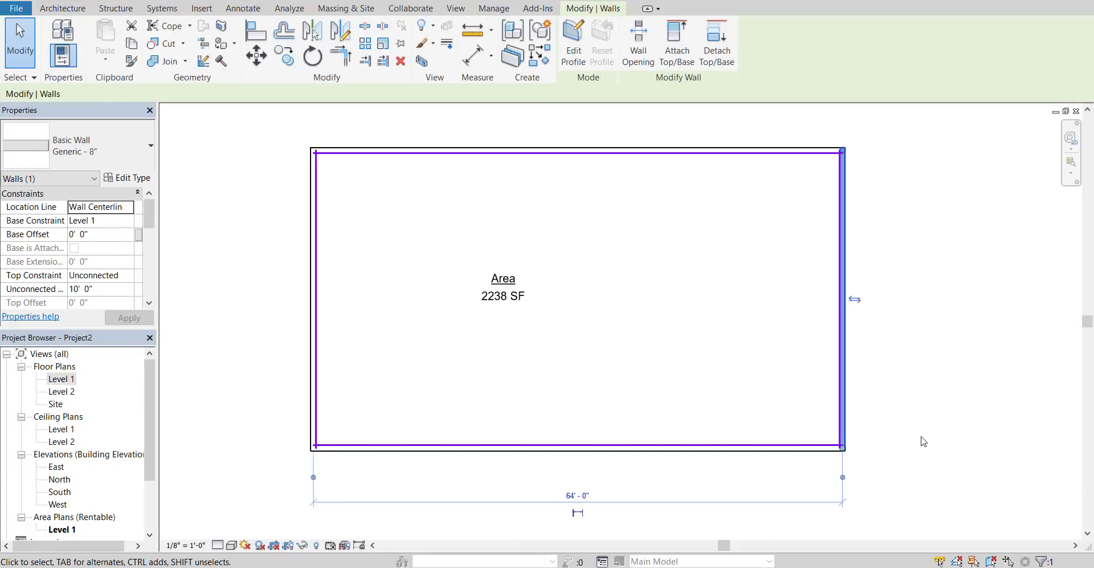
pyautogui.press('Left')
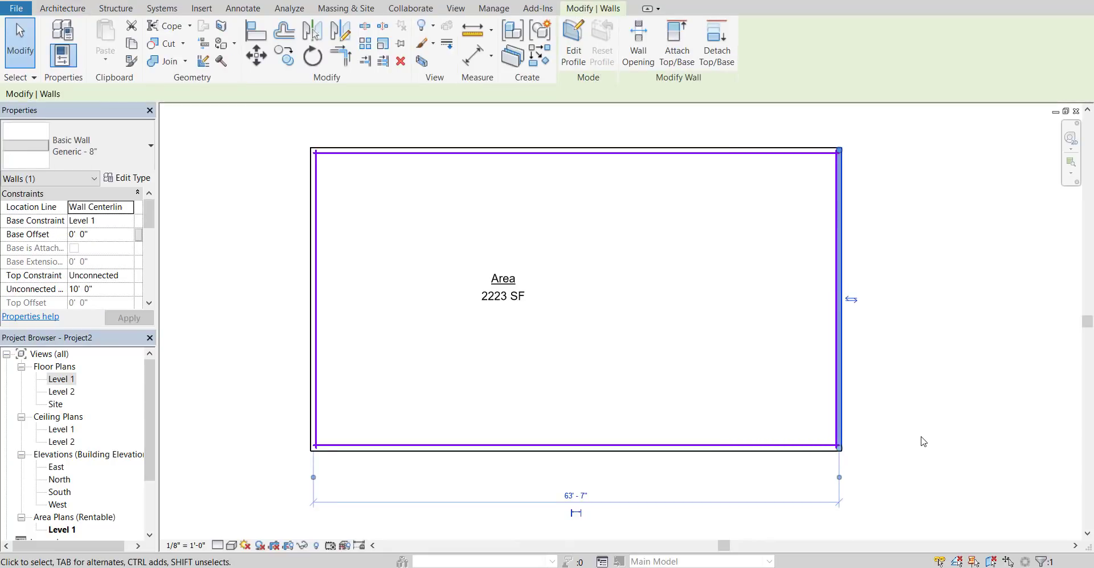
pyautogui.press('Left')
pyautogui.press('Left')
pyautogui.press('Left')
pyautogui.press('Left')
pyautogui.press('Left')
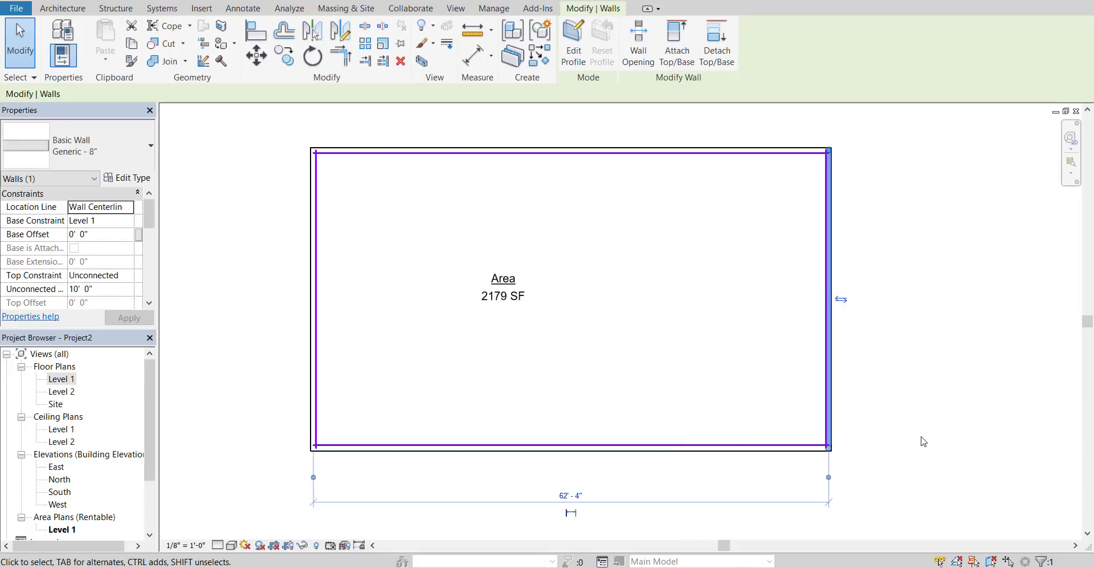
pyautogui.press('Left')
pyautogui.press('Left')
pyautogui.press('Left')
pyautogui.press('Left')
pyautogui.press('Left')
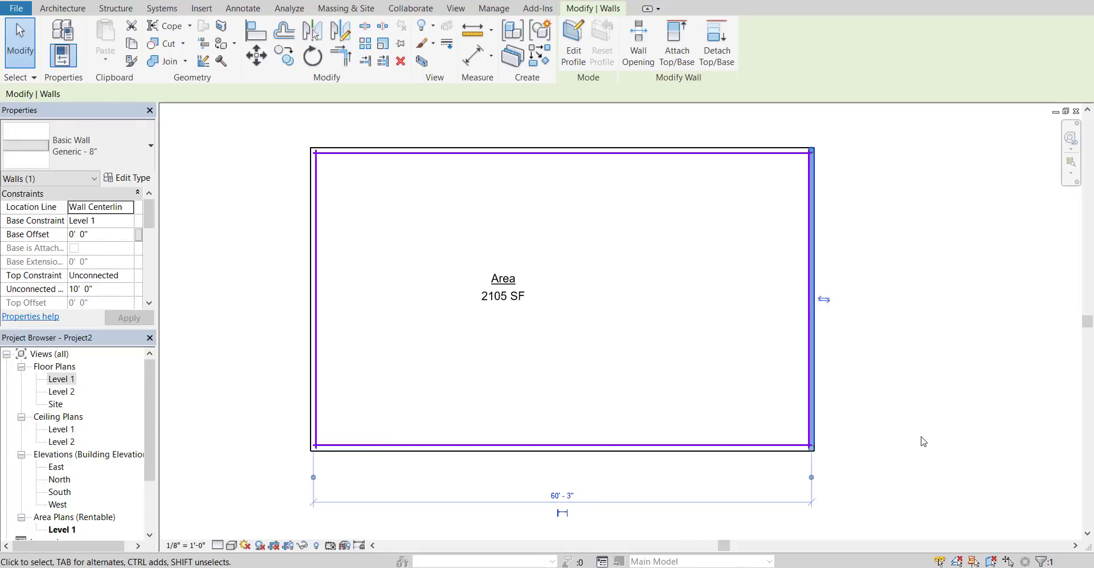
pyautogui.press('Left')
pyautogui.press('Left')
pyautogui.press('Left')
pyautogui.press('Left')
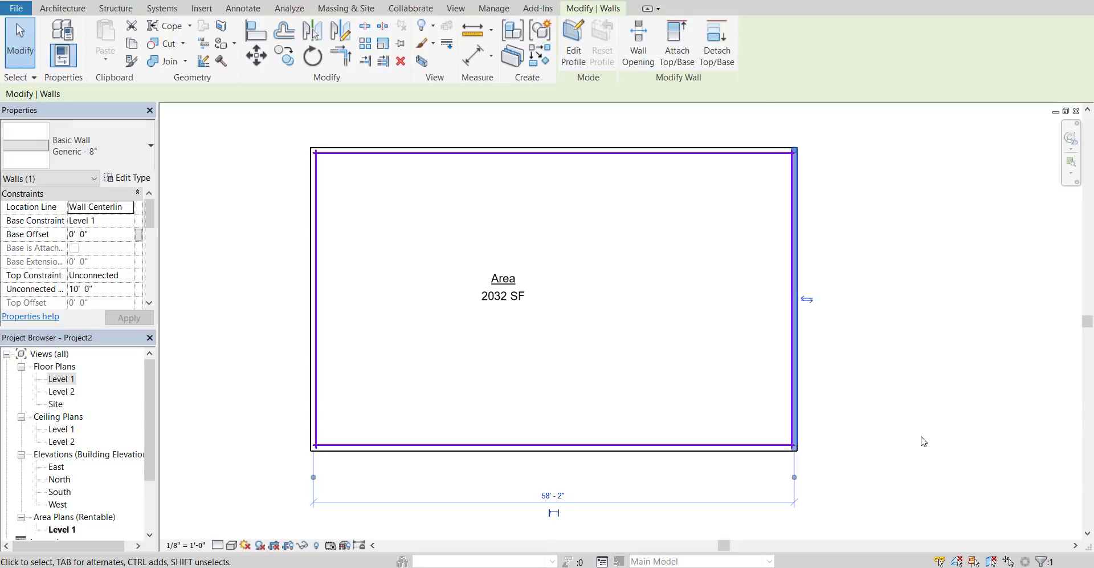
pyautogui.press('Left')
pyautogui.press('Left')
pyautogui.press('Left')
pyautogui.press('Left')
pyautogui.press('Left')
pyautogui.press('Left')
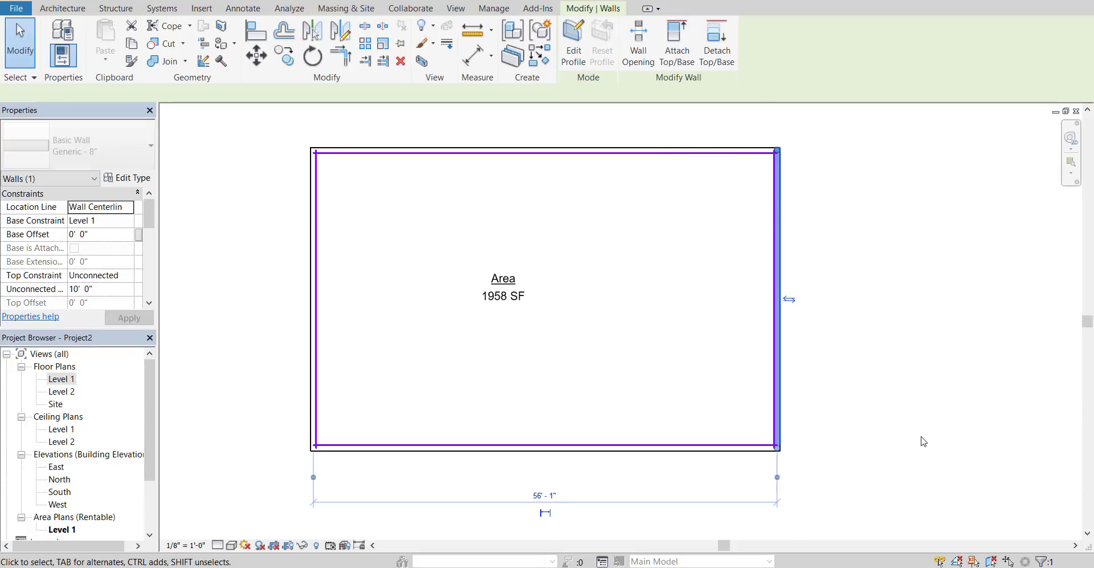
pyautogui.press('Left')
pyautogui.press('Left')
pyautogui.press('Left')
pyautogui.press('Left')
pyautogui.press('Left')
pyautogui.press('Left')
pyautogui.press('Left')
pyautogui.press('Left')
pyautogui.press('Left')
pyautogui.press('Left')
pyautogui.press('Left')
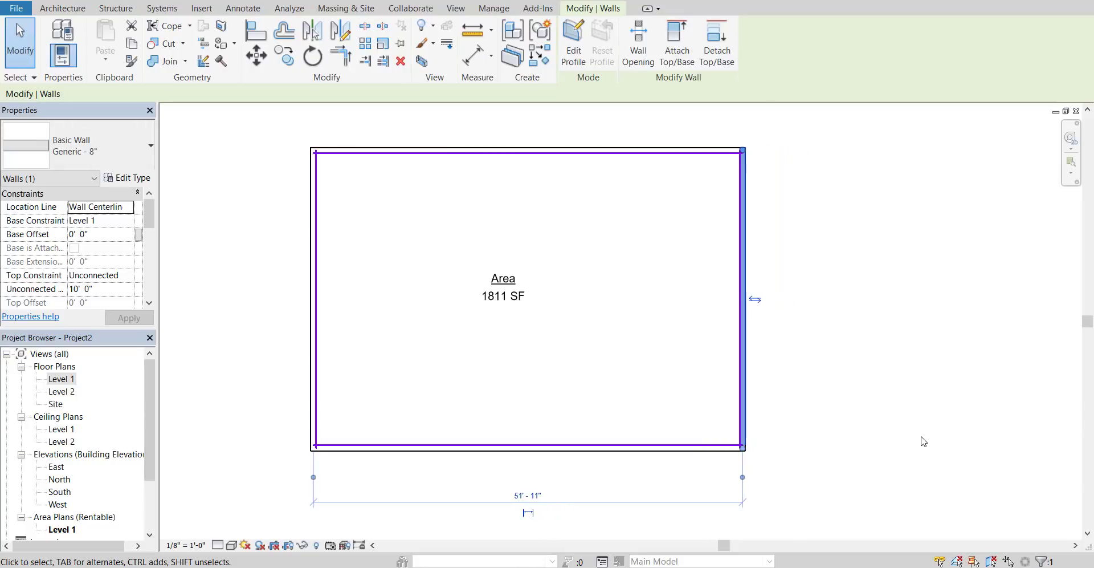
pyautogui.press('Left')
pyautogui.press('Left')
pyautogui.press('Left')
pyautogui.press('Left')
pyautogui.press('Left')
pyautogui.press('Left')
pyautogui.press('Left')
pyautogui.press('Left')
pyautogui.press('Left')
pyautogui.press('Left')
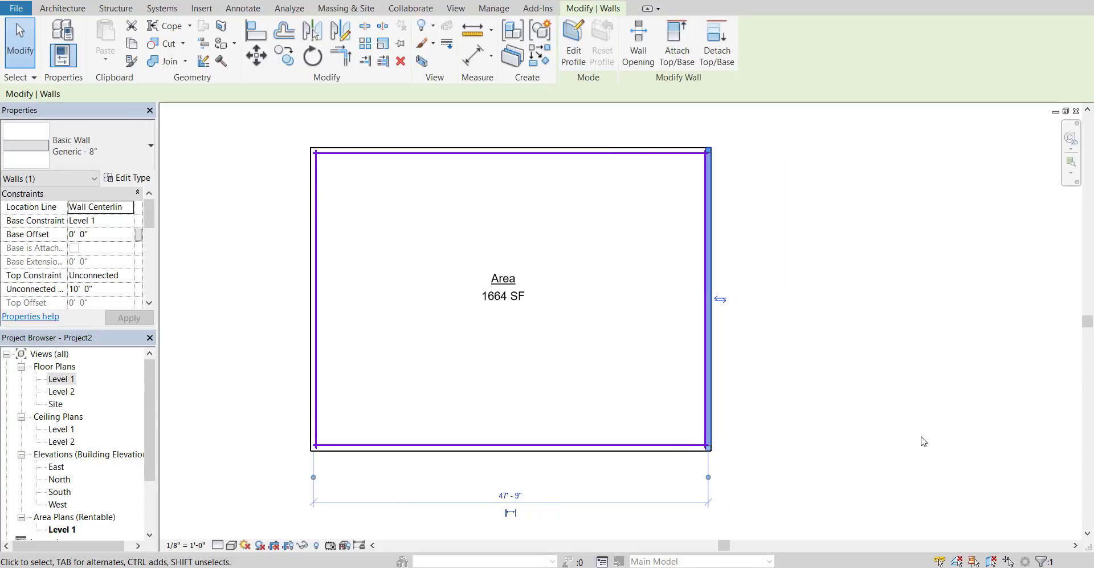
pyautogui.press('Left')
pyautogui.press('Left')
pyautogui.press('Left')
pyautogui.press('Left')
pyautogui.press('Left')
pyautogui.press('Left')
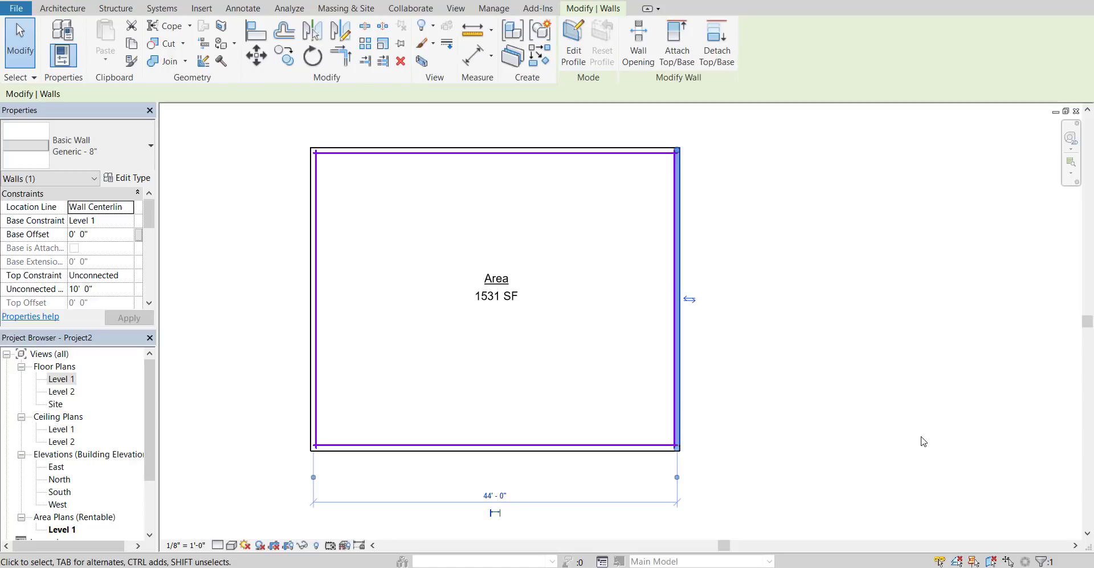
# Nudge the south wall inward step by step until the rectangle is 26' deep
pyautogui.click(632, 453)
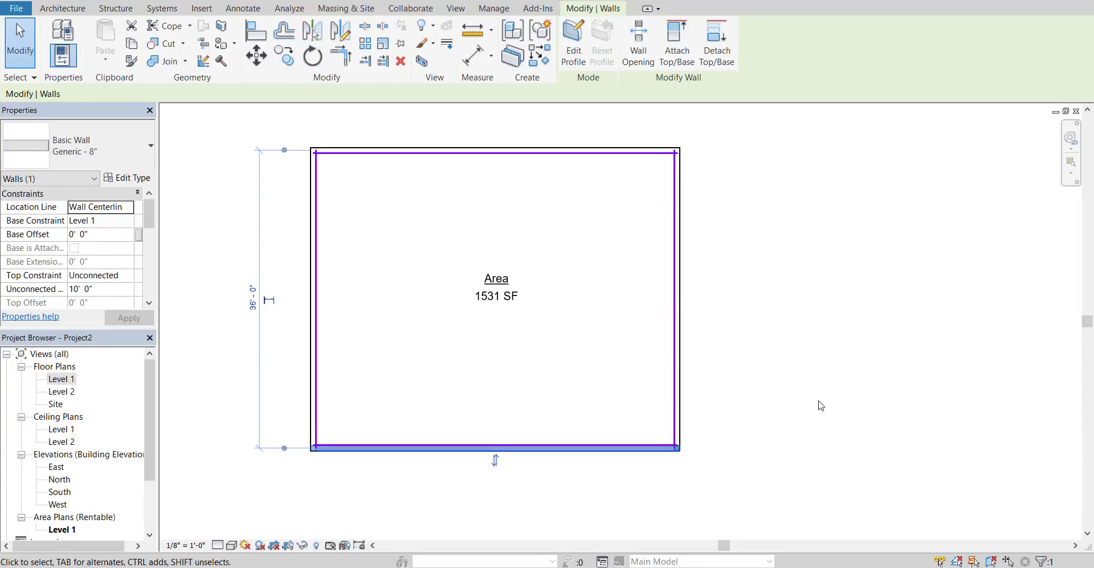
pyautogui.press('Up')
pyautogui.press('Up')
pyautogui.press('Up')
pyautogui.press('Up')
pyautogui.press('Up')
pyautogui.press('Up')
pyautogui.press('Up')
pyautogui.press('Up')
pyautogui.press('Up')
pyautogui.press('Up')
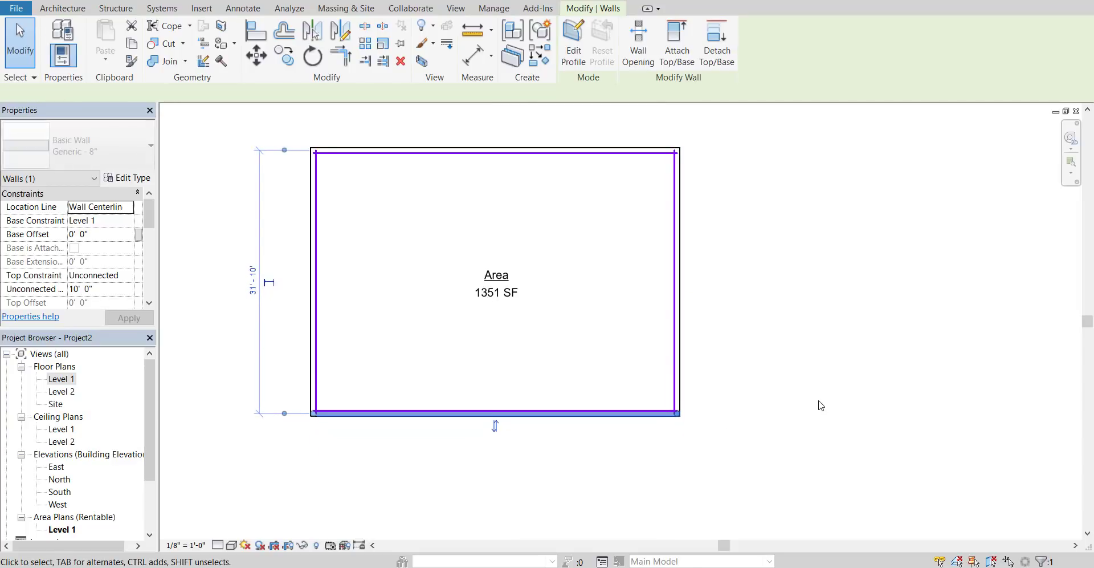
pyautogui.press('Up')
pyautogui.press('Up')
pyautogui.press('Up')
pyautogui.press('Up')
pyautogui.press('Up')
pyautogui.press('Up')
pyautogui.press('Up')
pyautogui.press('Up')
pyautogui.press('Up')
pyautogui.press('Up')
pyautogui.press('Up')
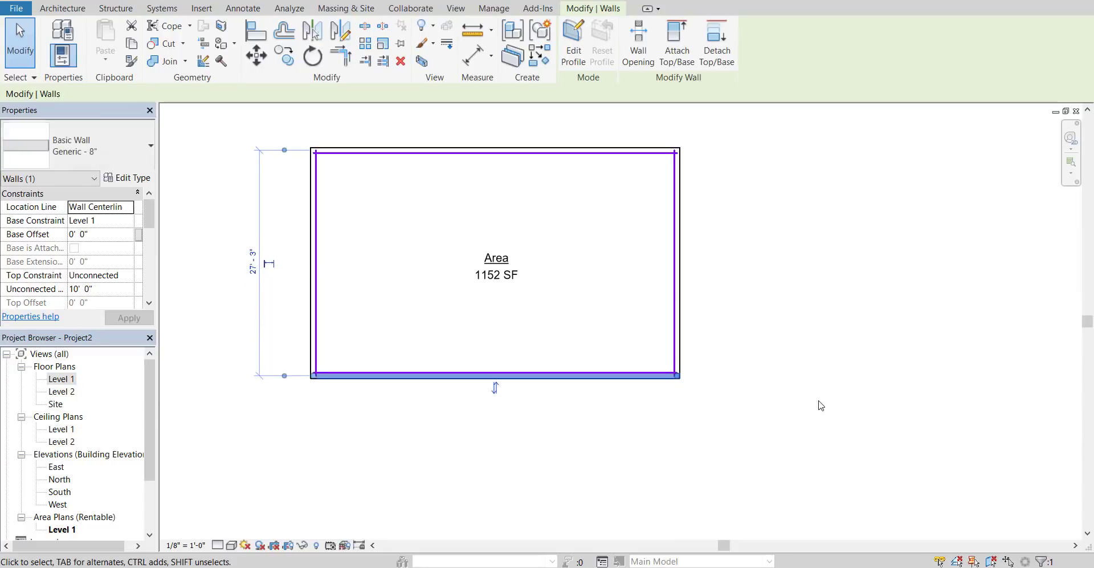
pyautogui.press('Up')
pyautogui.press('Up')
pyautogui.press('Up')
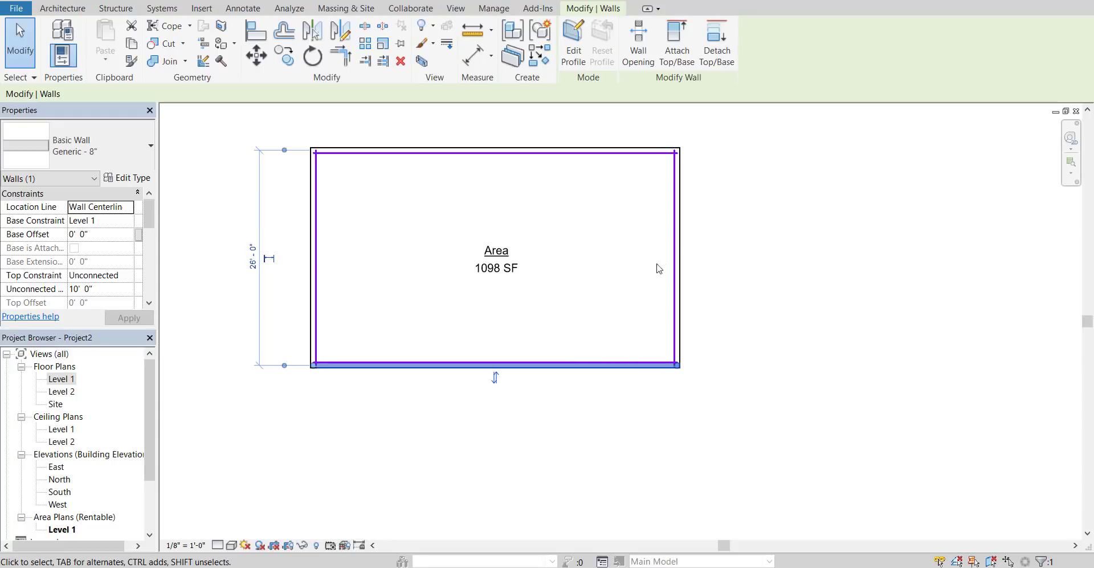
# Nudge the east wall slightly inward and set the rectangle's width to exactly 43'
pyautogui.click(679, 268)
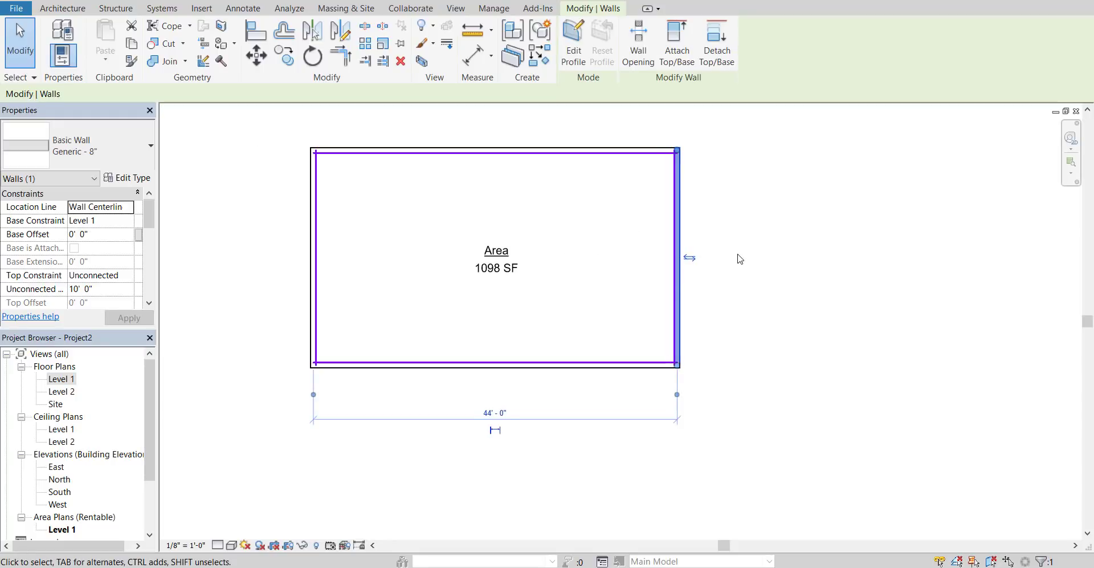
pyautogui.press('Left')
pyautogui.press('Left')
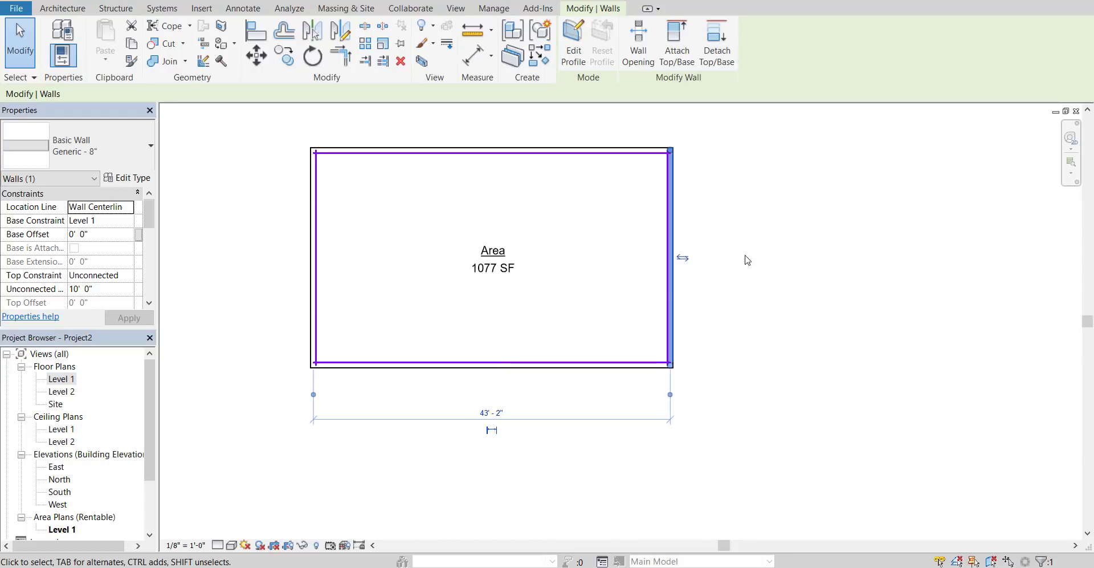
pyautogui.click(502, 413)
pyautogui.doubleClick(482, 430)
pyautogui.write('0')
pyautogui.press('Return')
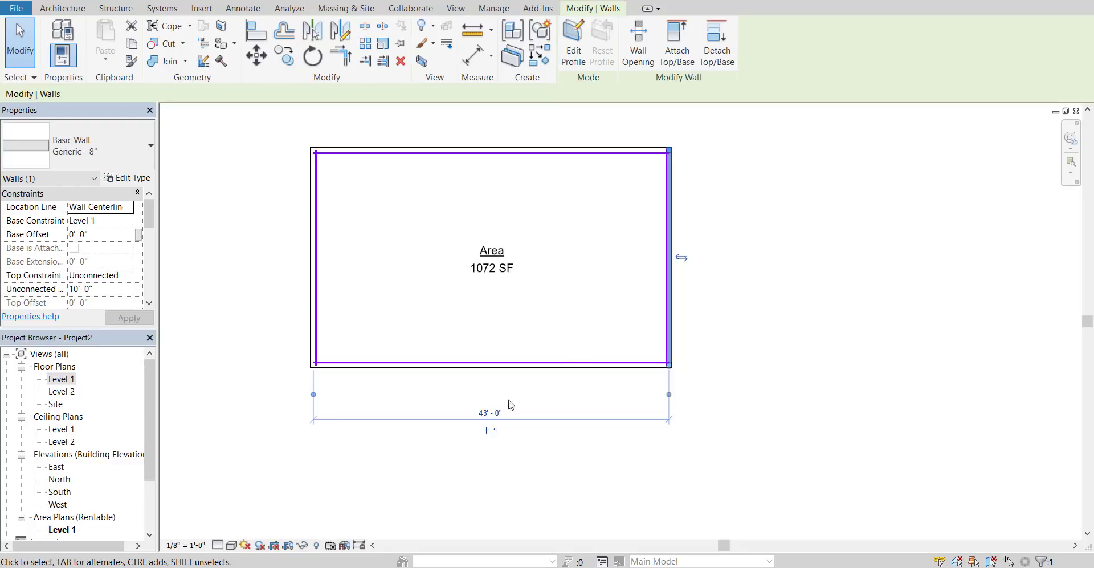
# Check the temporary dimensions of the west and south walls, leaving nothing selected
pyautogui.click(312, 319)
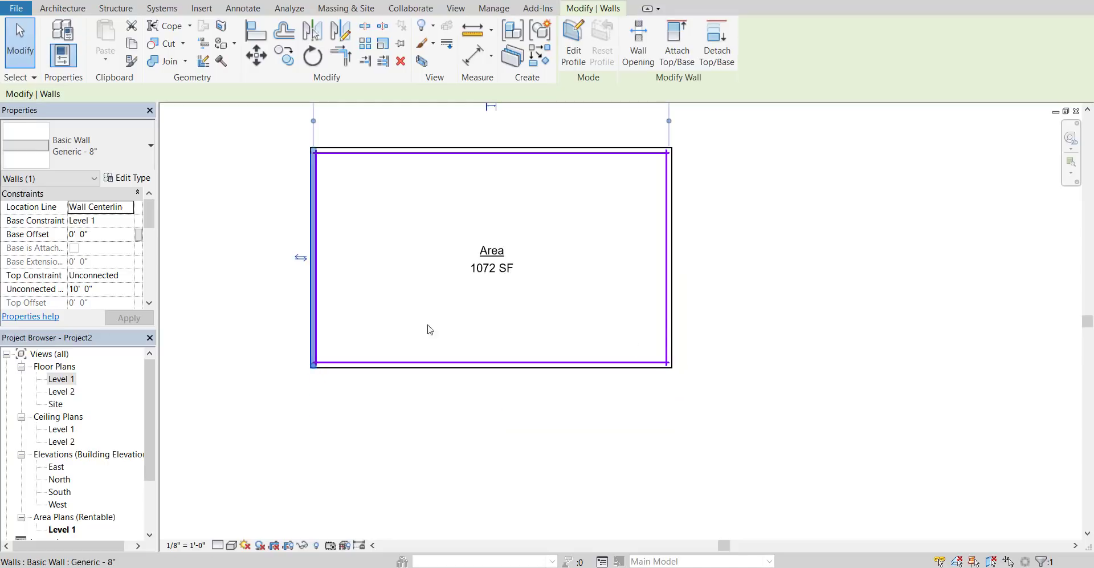
pyautogui.click(625, 363)
pyautogui.click(603, 381)
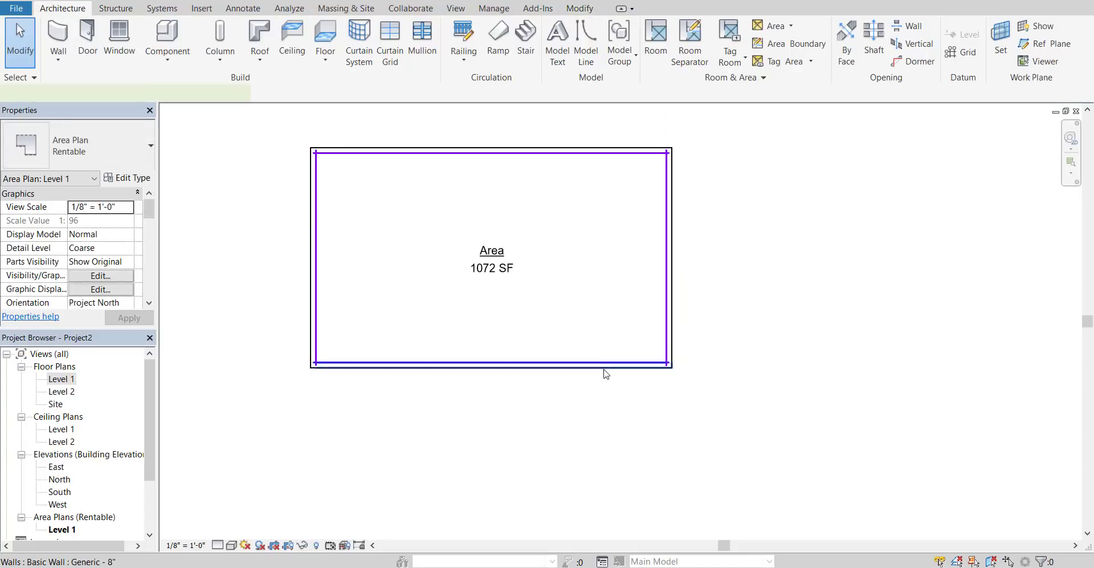
pyautogui.click(606, 374)
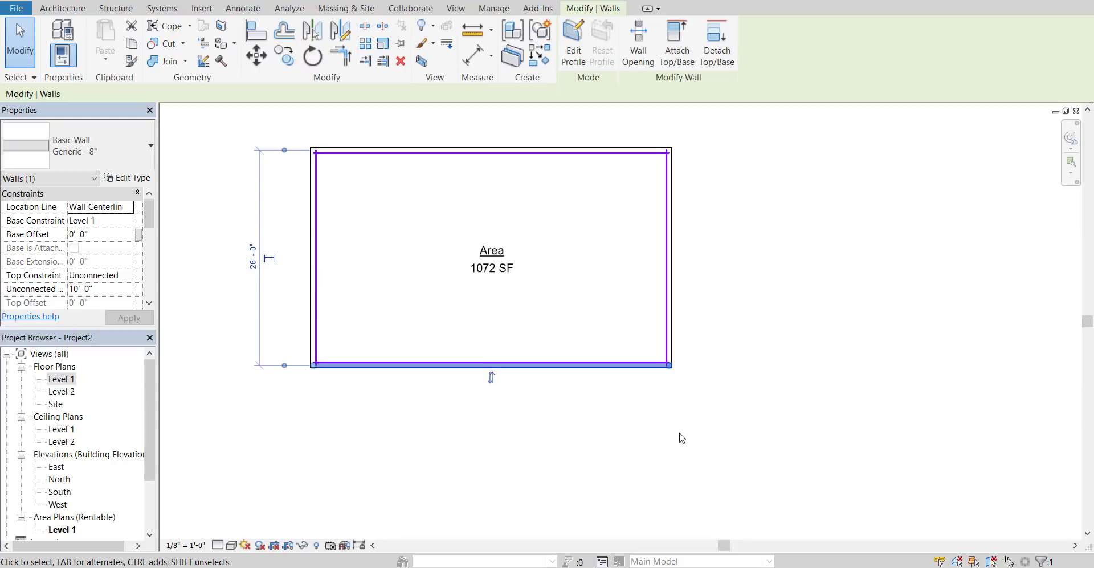
pyautogui.click(838, 390)
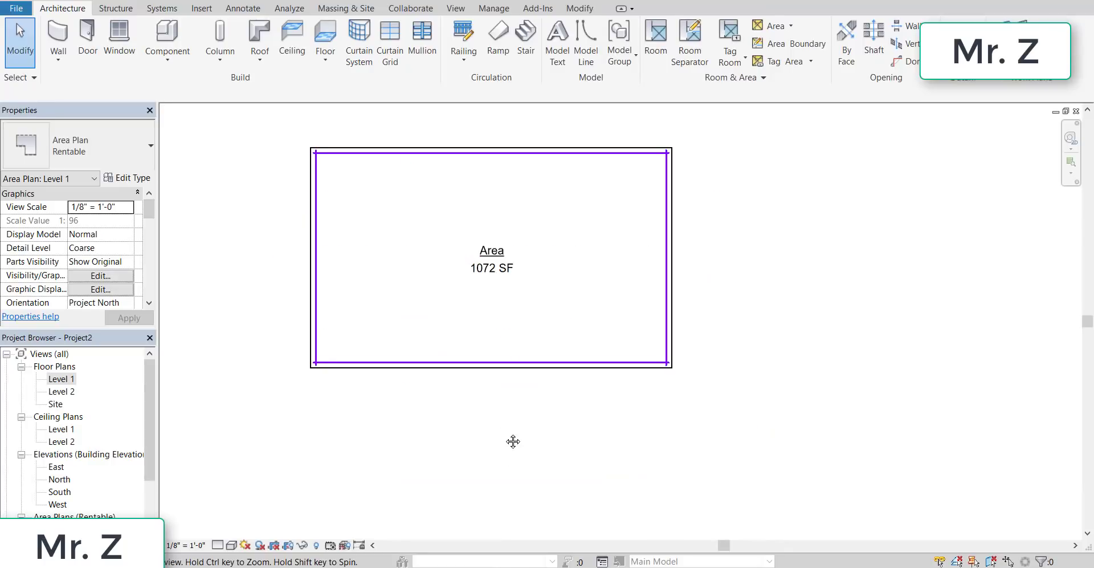
pyautogui.moveTo(517, 444); pyautogui.dragTo(564, 476, button='middle')
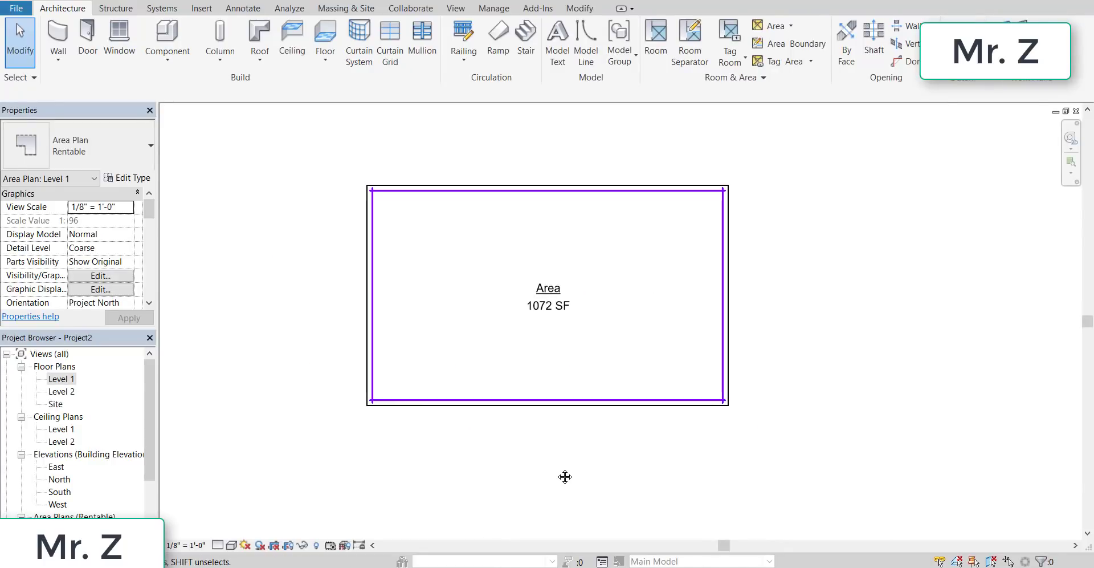